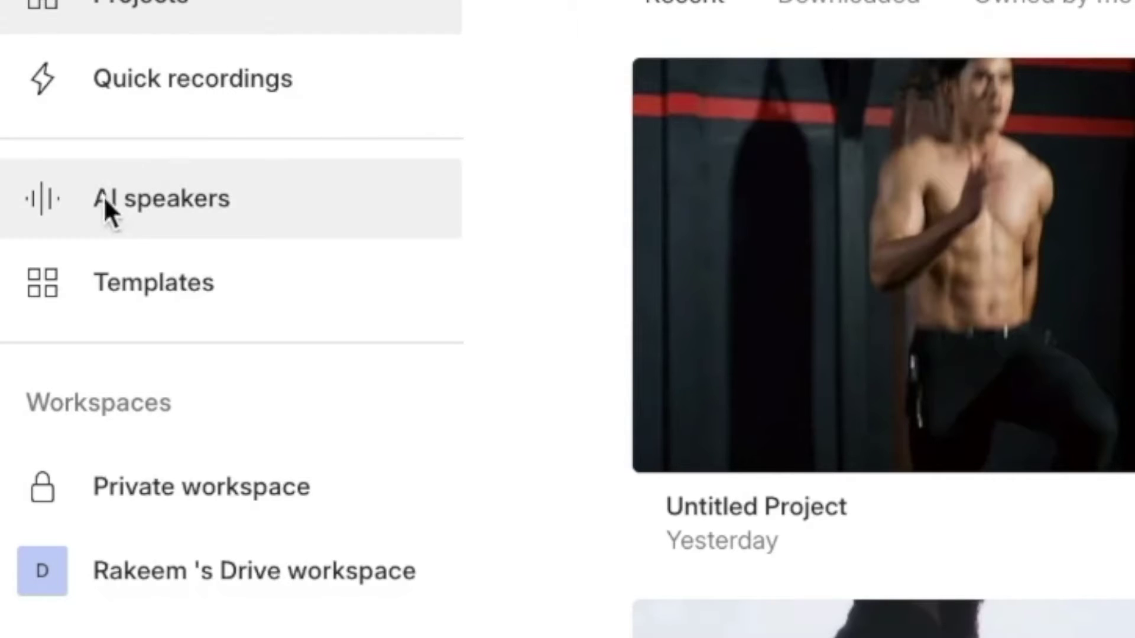
Step: Create a new AI speaker, adding "Future" after the prefilled first name
click(175, 200)
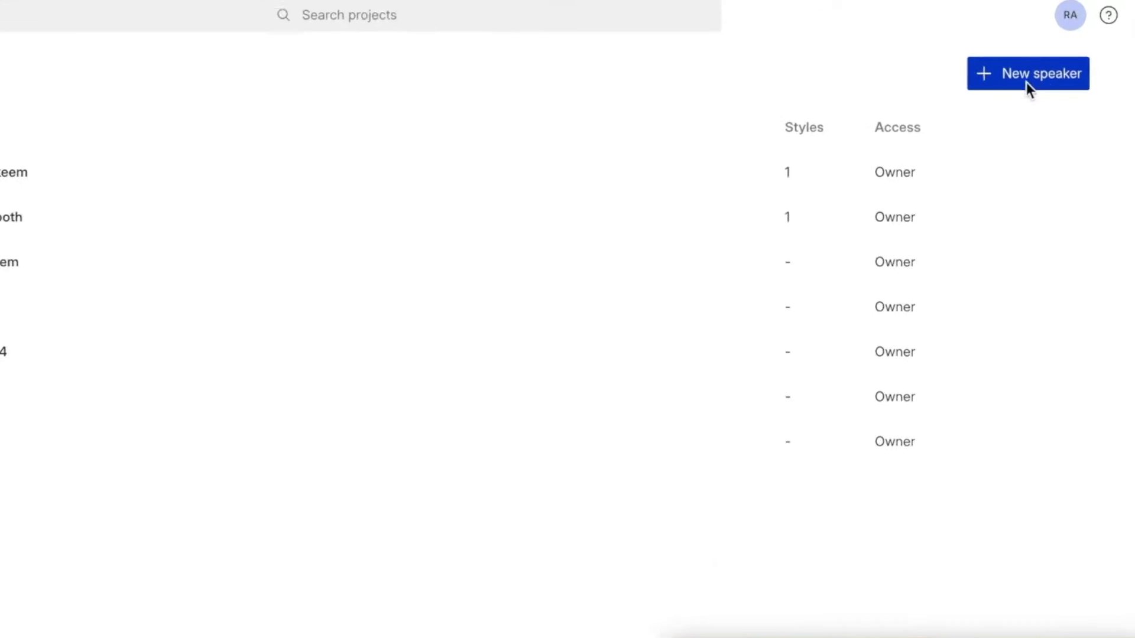
click(995, 96)
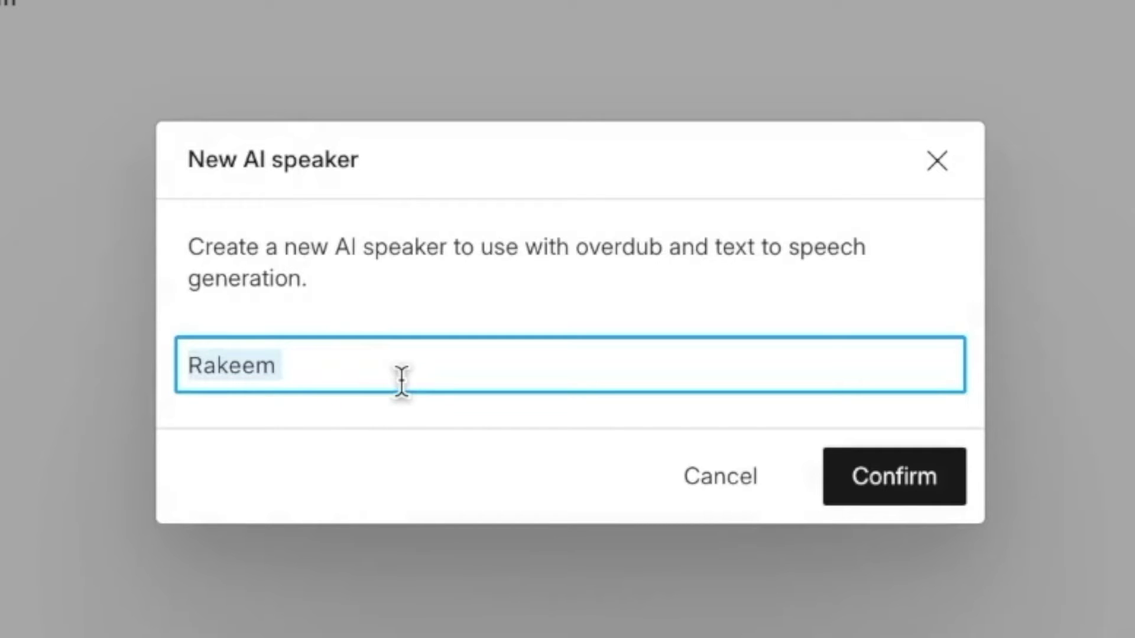
click(421, 362)
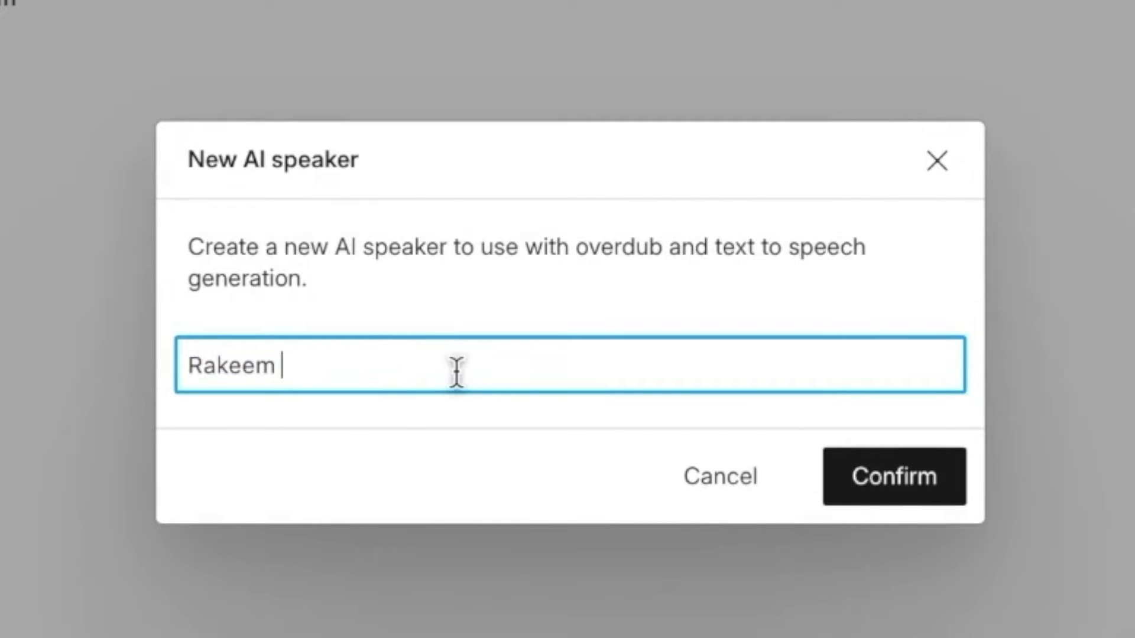
text(Future)
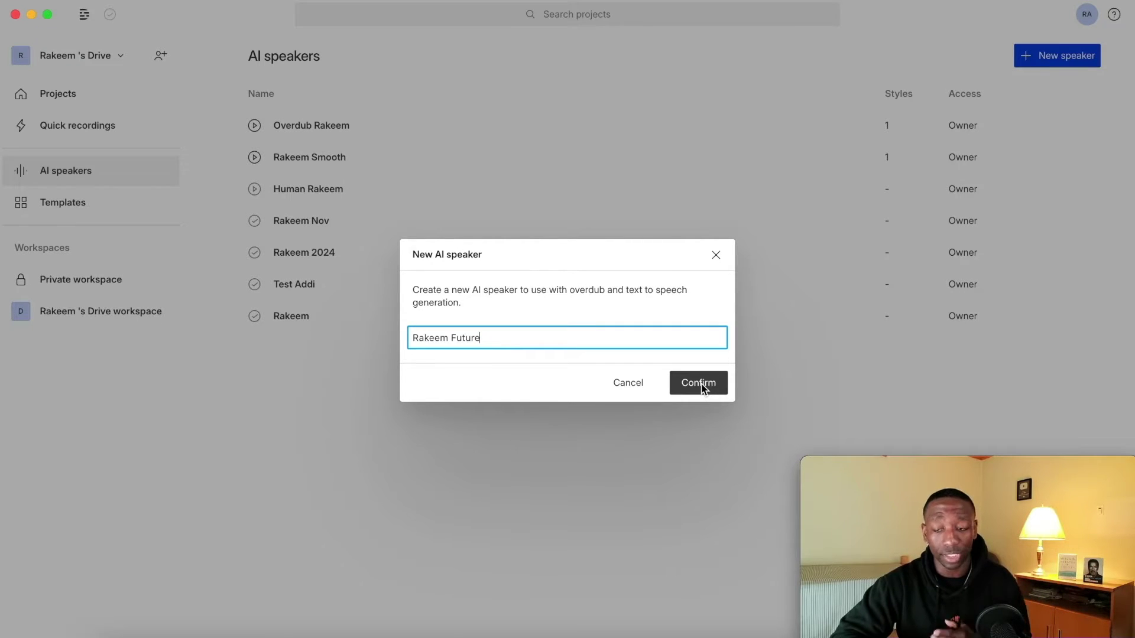
click(697, 385)
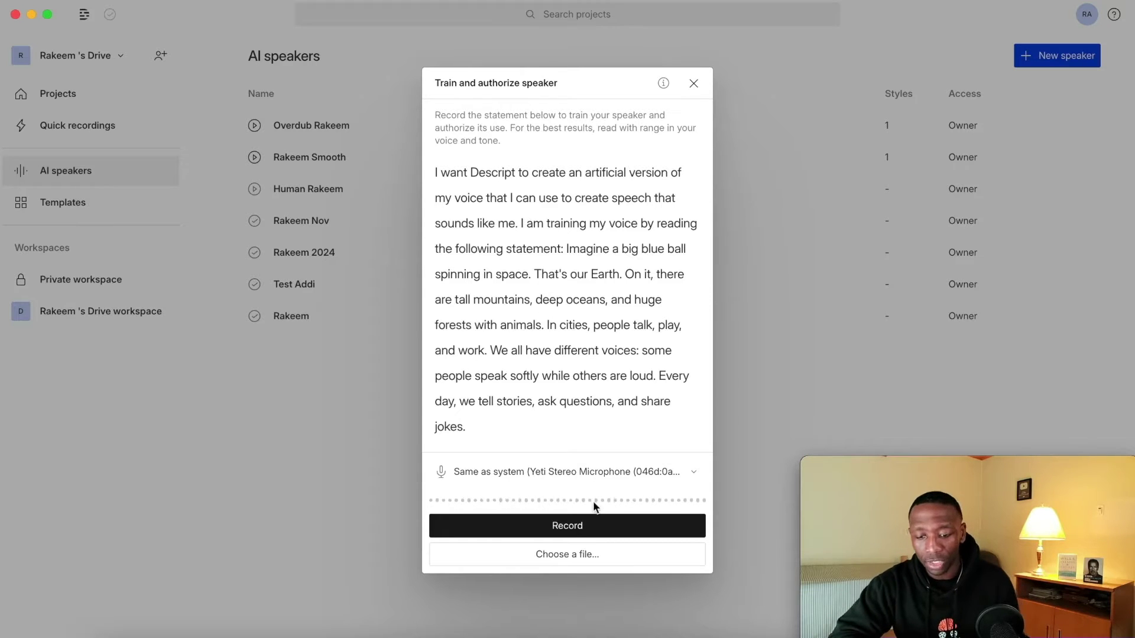
Step: Train and authorize the speaker with Test Script For Voice Cloners.wav from the Descript Vs Eleven Labs folder
click(633, 554)
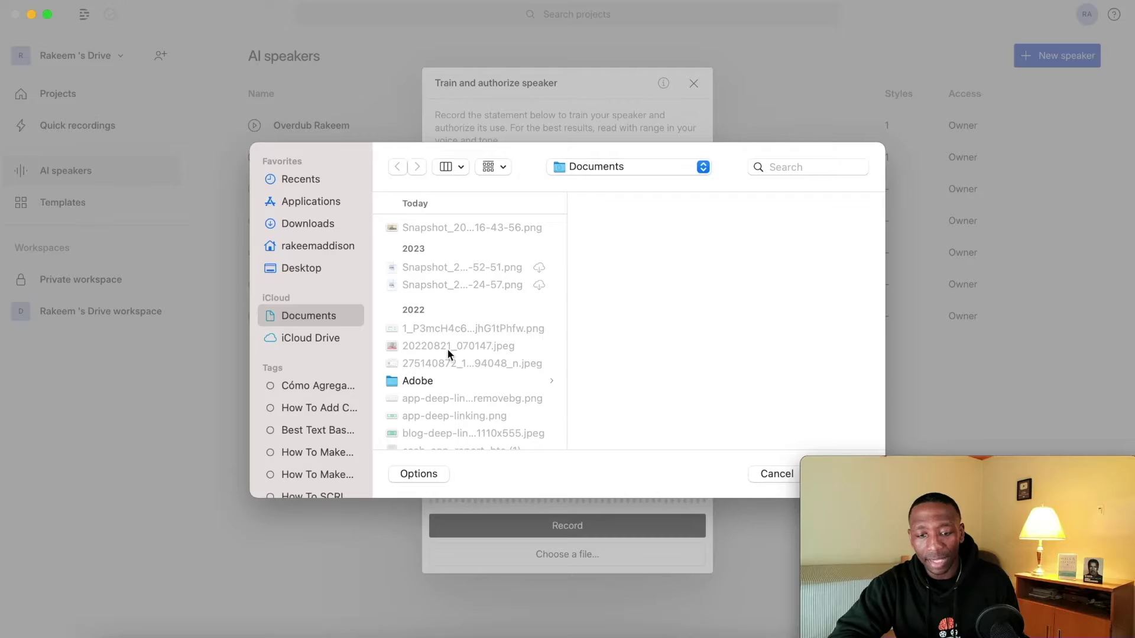
click(318, 246)
click(488, 230)
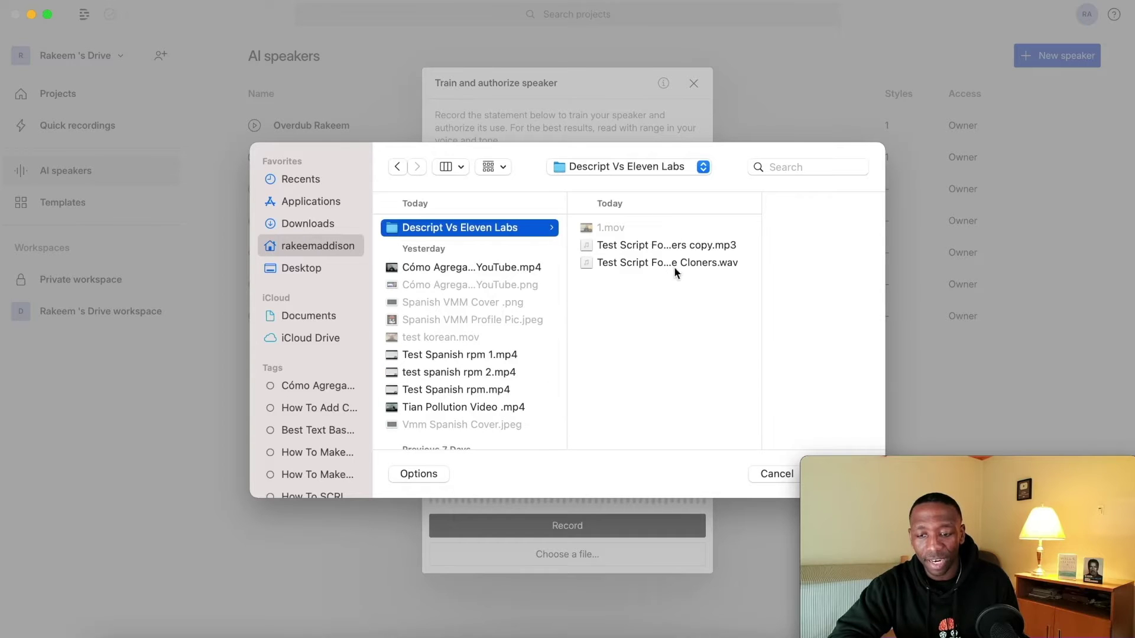
click(651, 263)
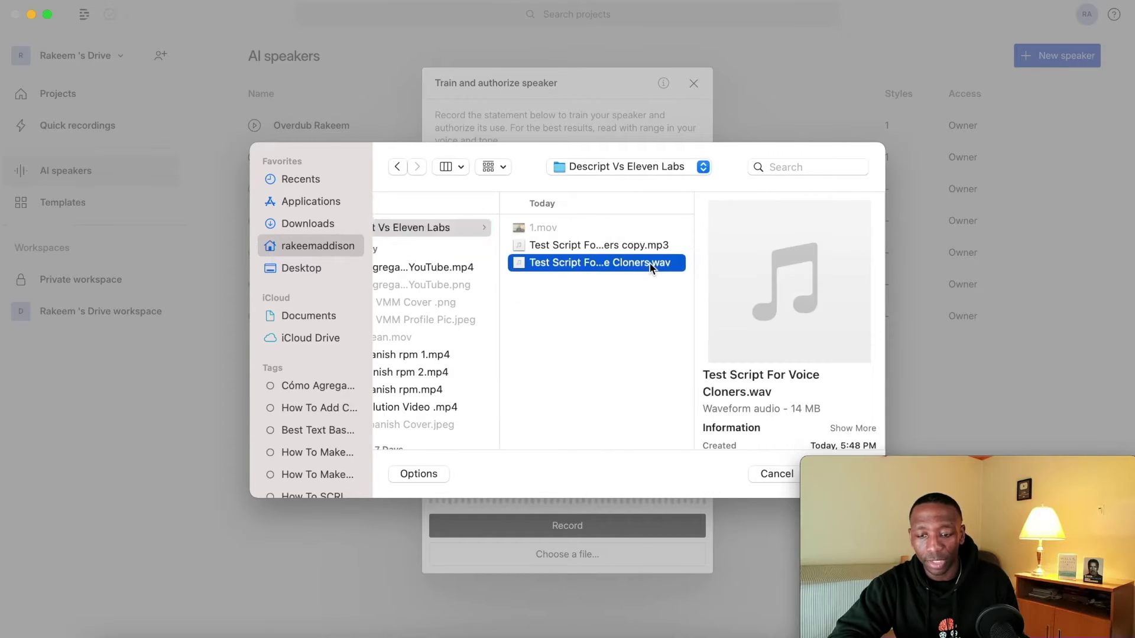
key(Return)
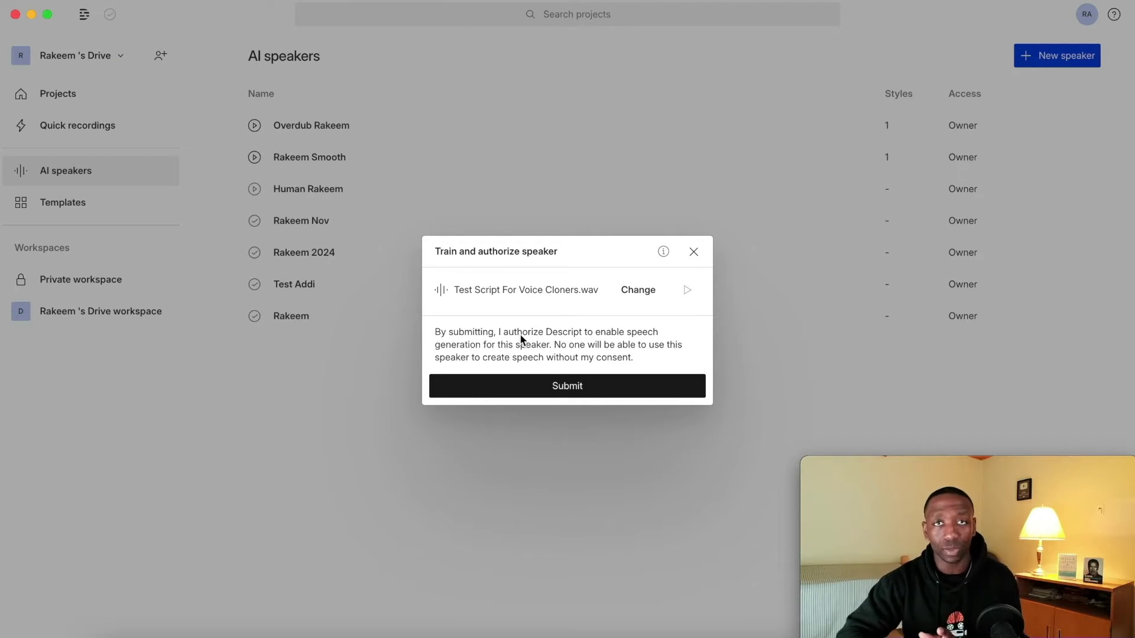
click(577, 391)
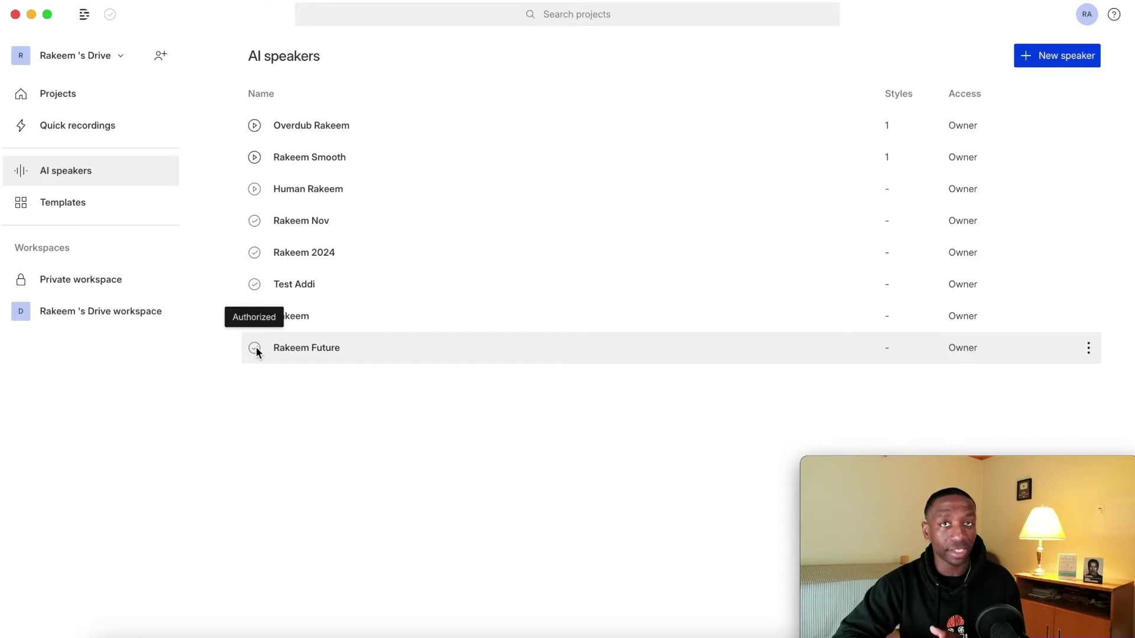
Step: Create a new video project with an empty composition
click(54, 97)
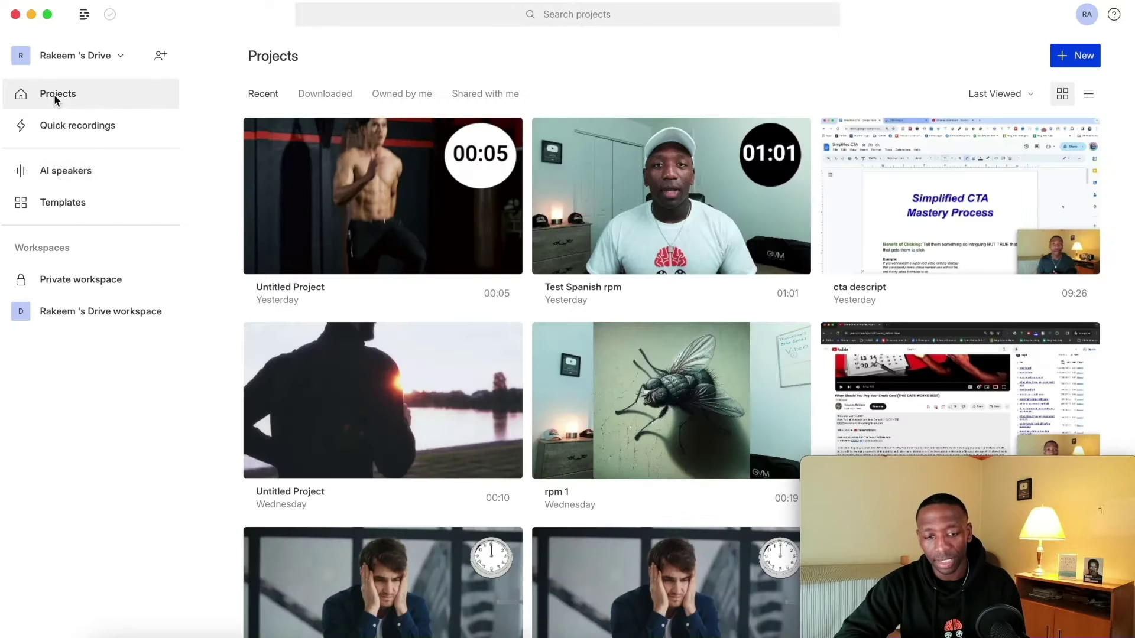
click(1081, 59)
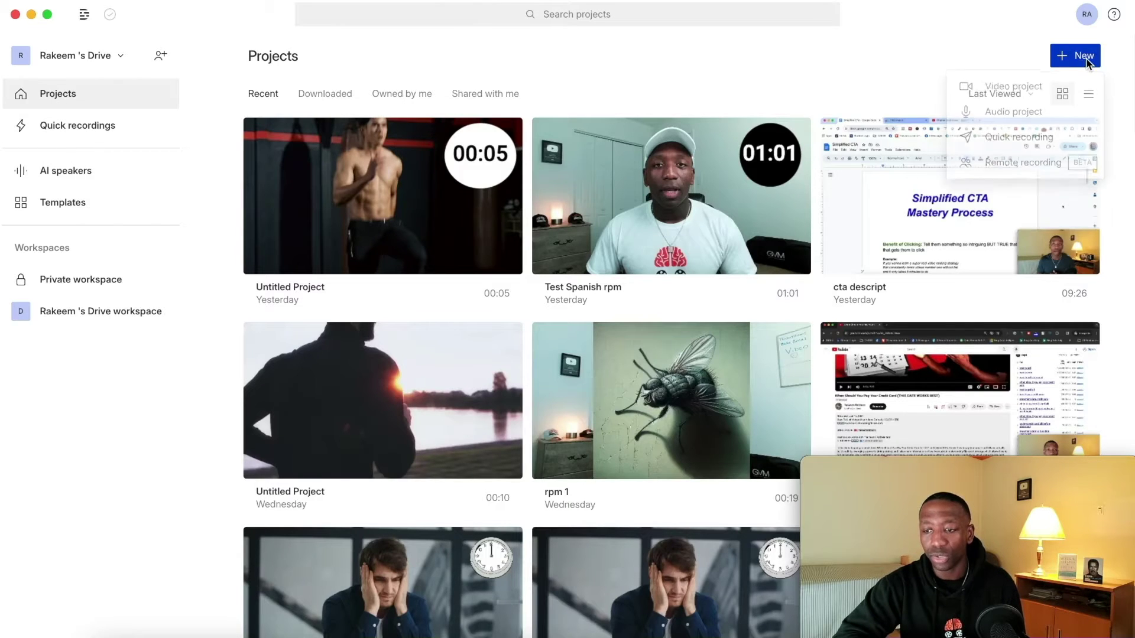
click(1011, 93)
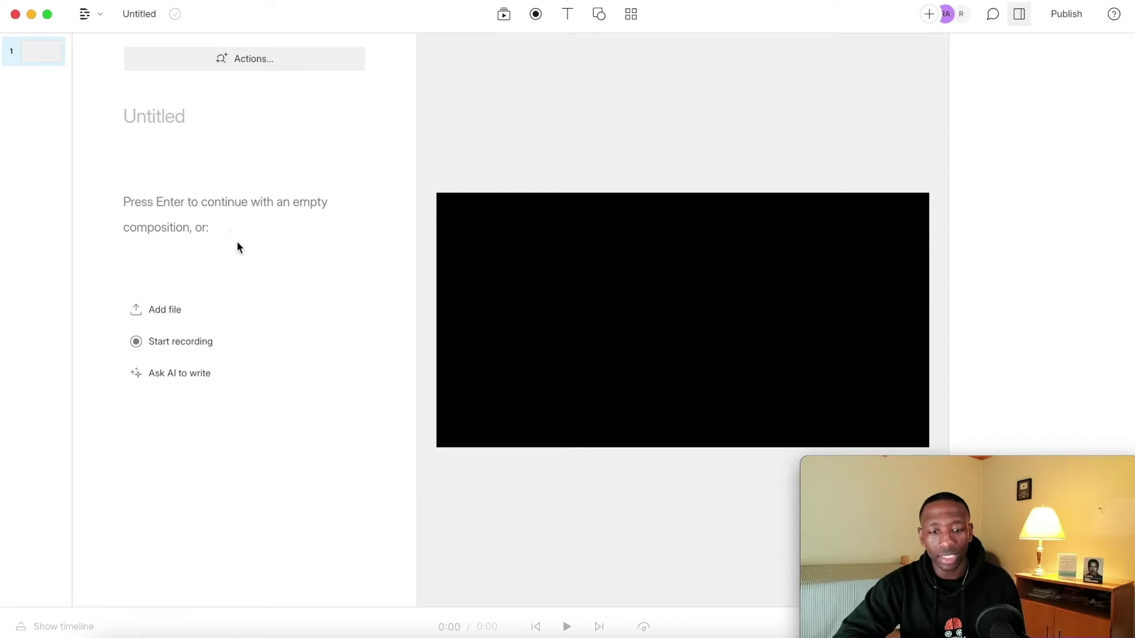
key(Return)
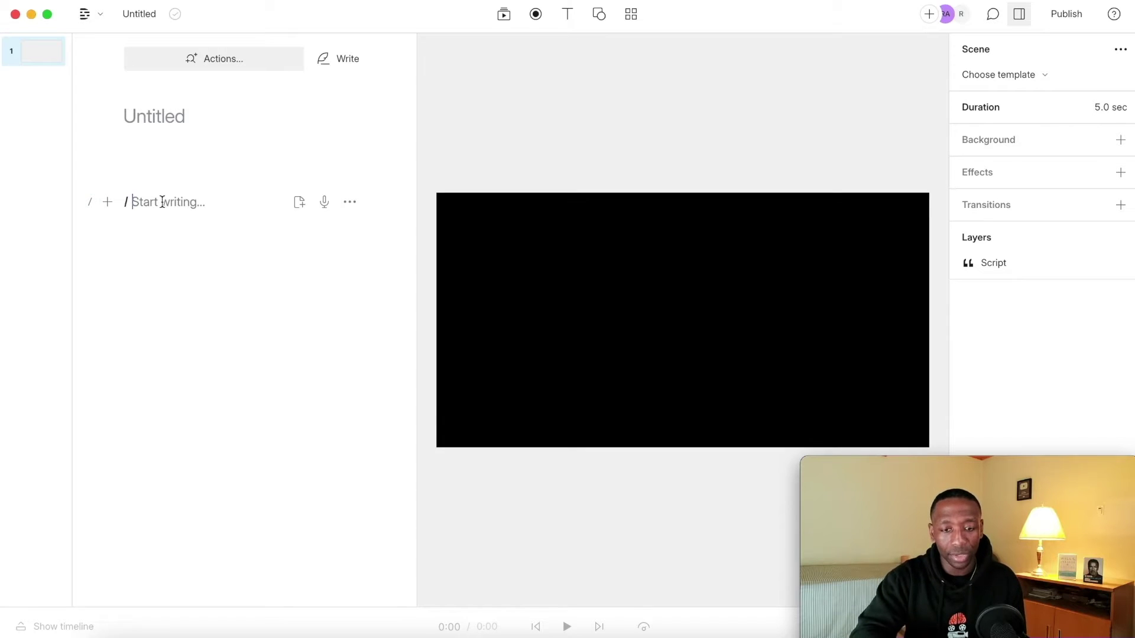
Step: Write the script line "Every time I put up a new video I expand my library more and more." and assign it the "Future" AI speaker
text(Every time I put up a new video I expand my library more and more.)
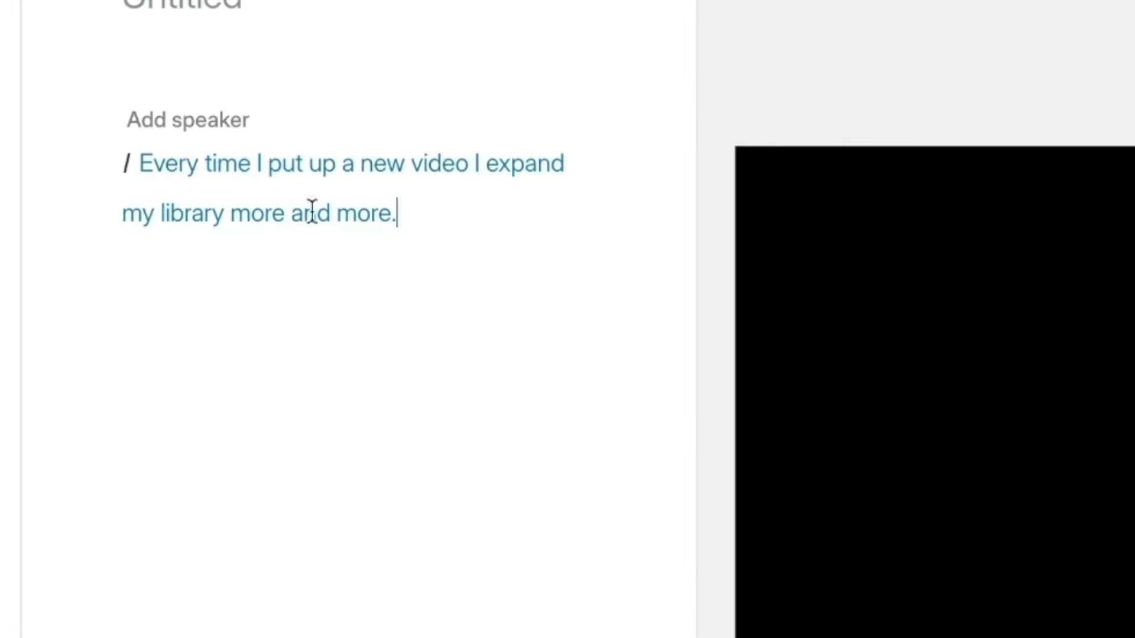
click(162, 181)
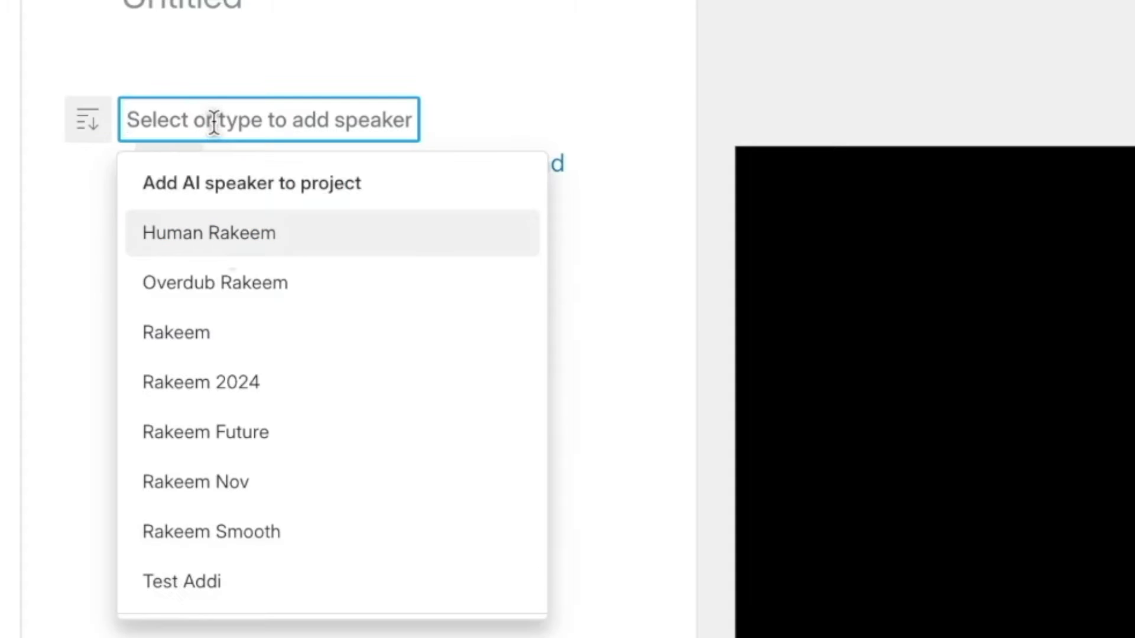
scroll(243, 424, down, 1)
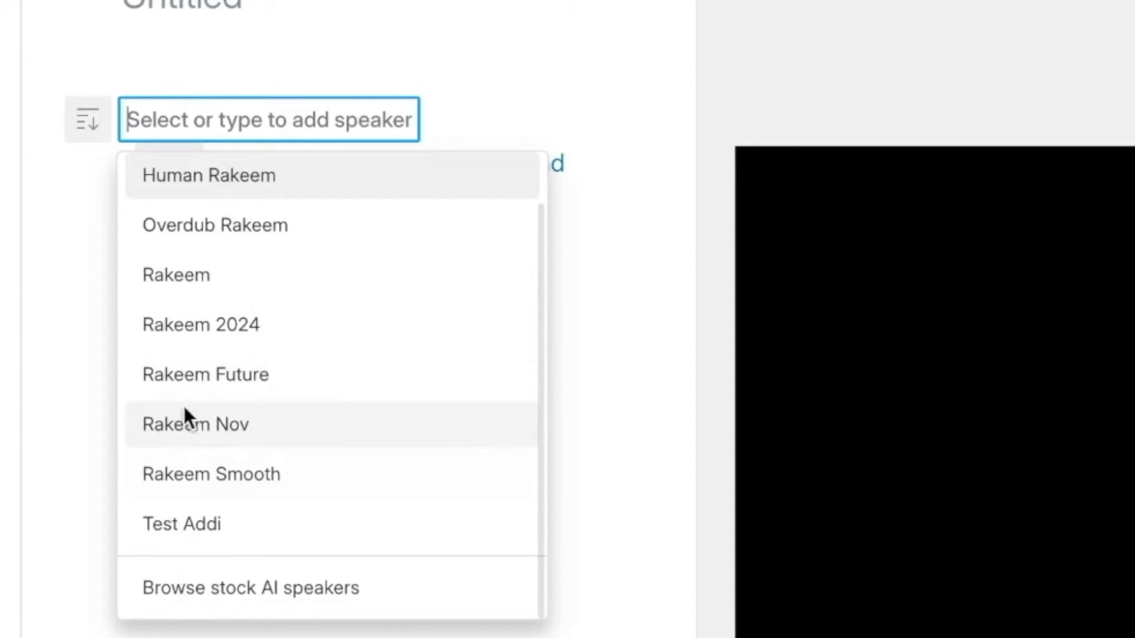
click(227, 384)
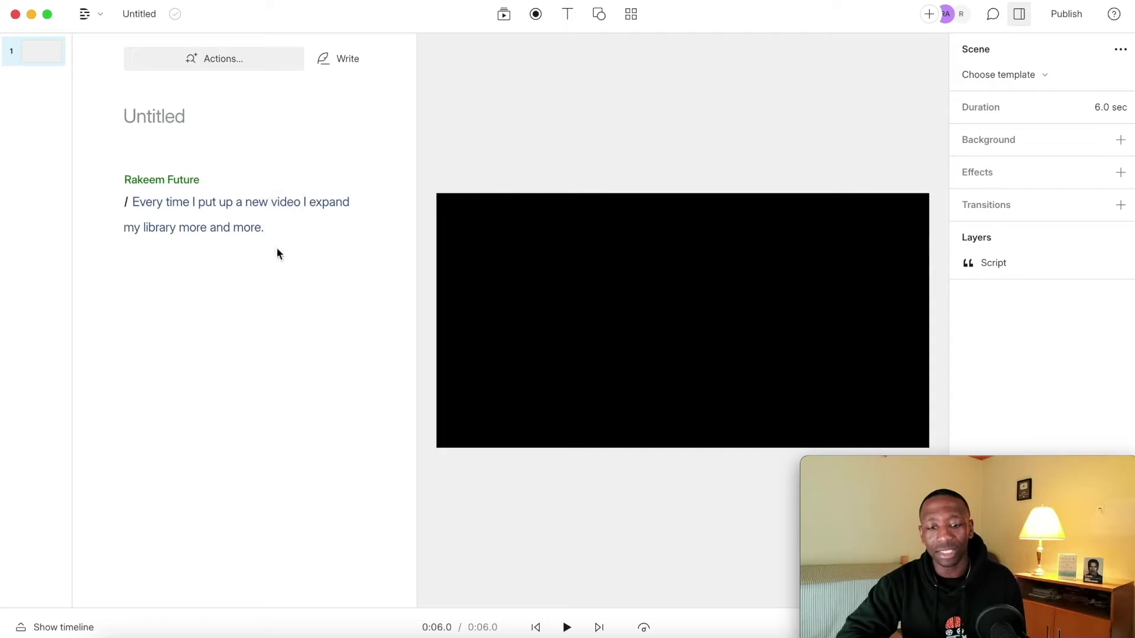
Step: Show and enlarge the timeline, and play the generated speech from the start
click(67, 628)
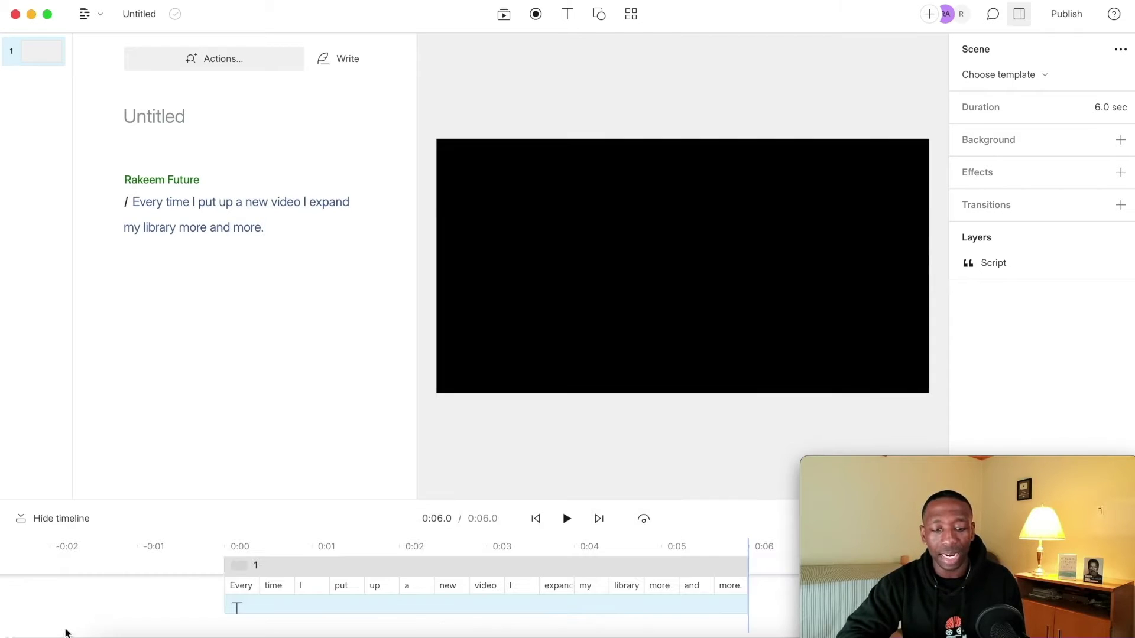
drag(385, 502, 384, 322)
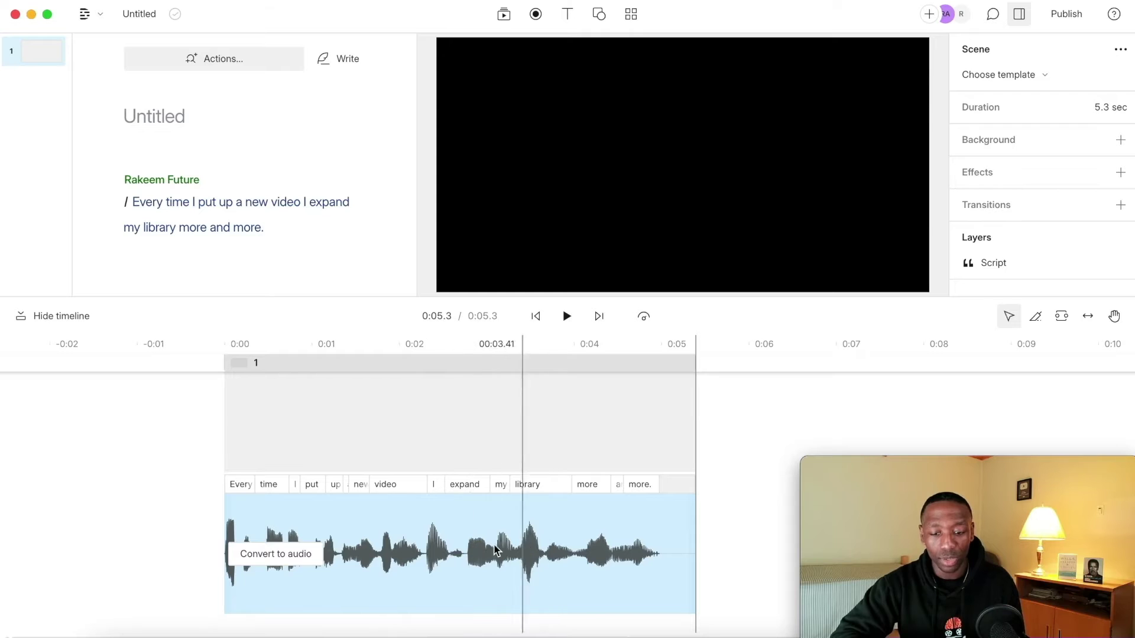
click(167, 411)
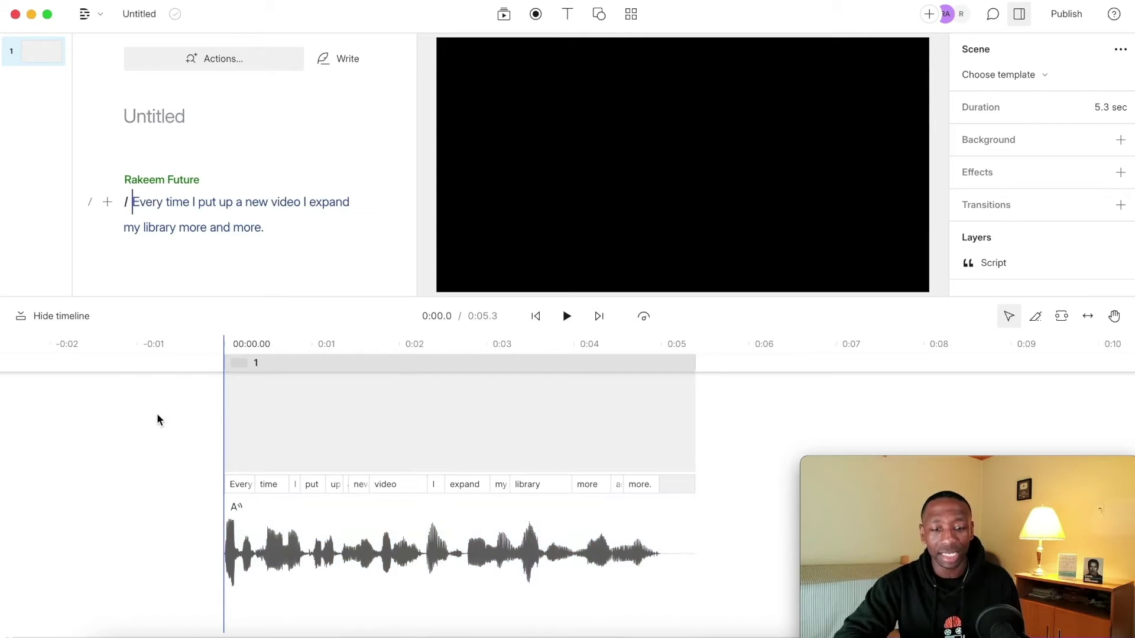
key(space)
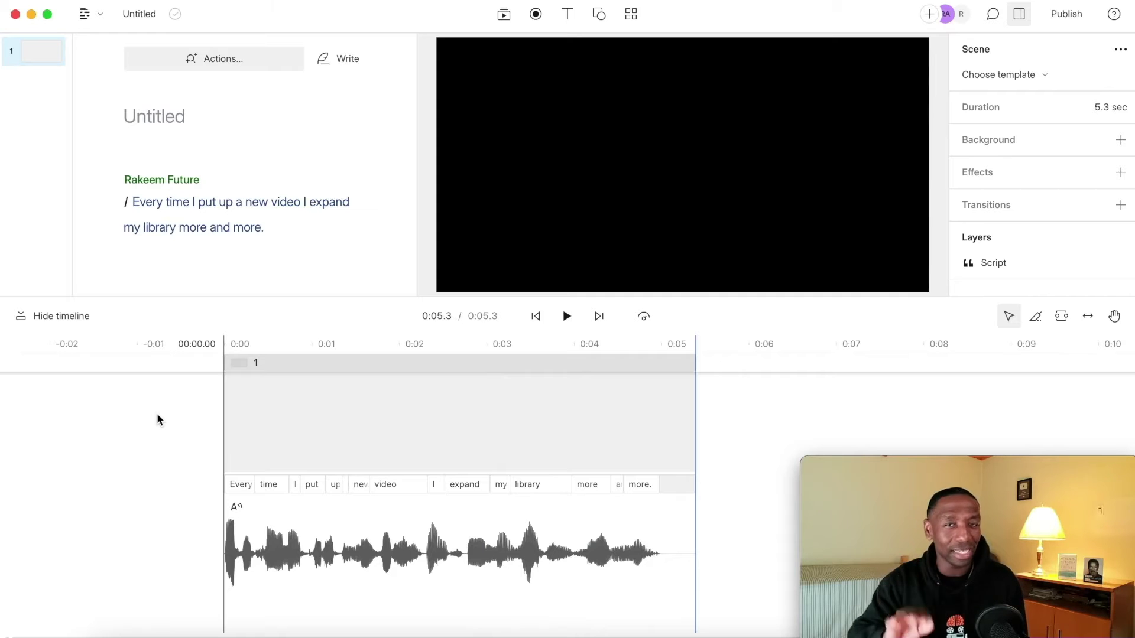
click(220, 418)
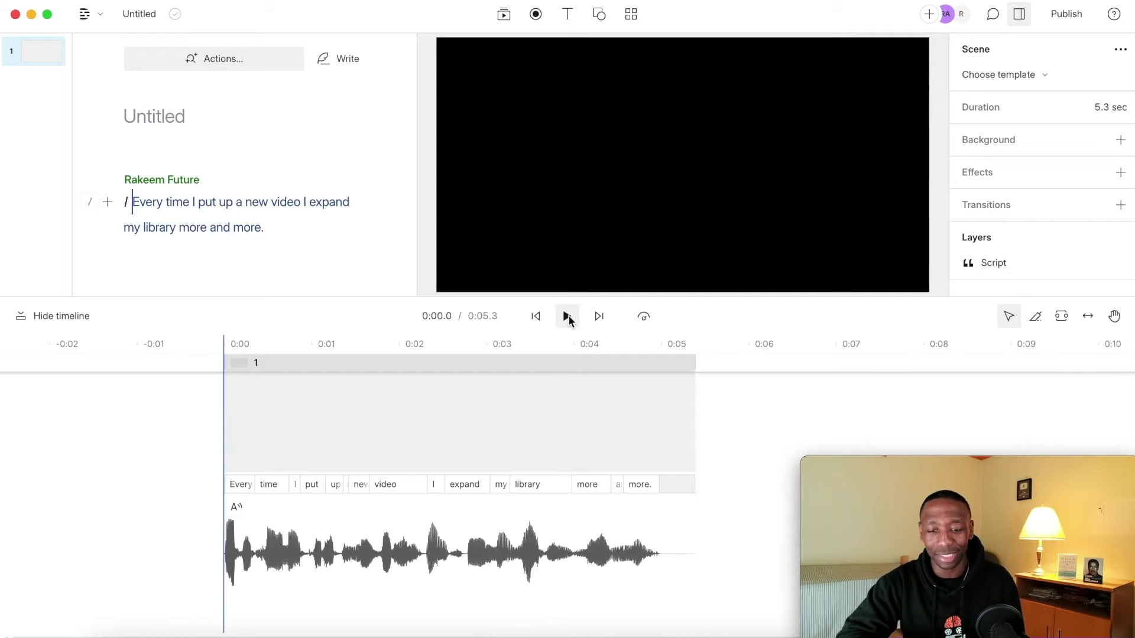
click(566, 317)
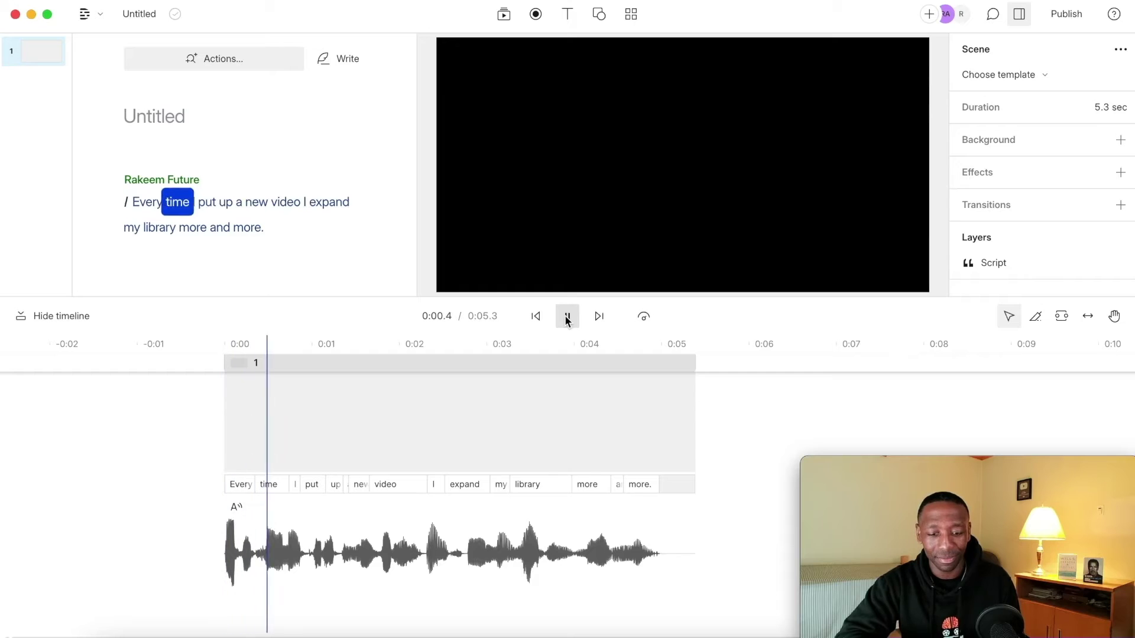
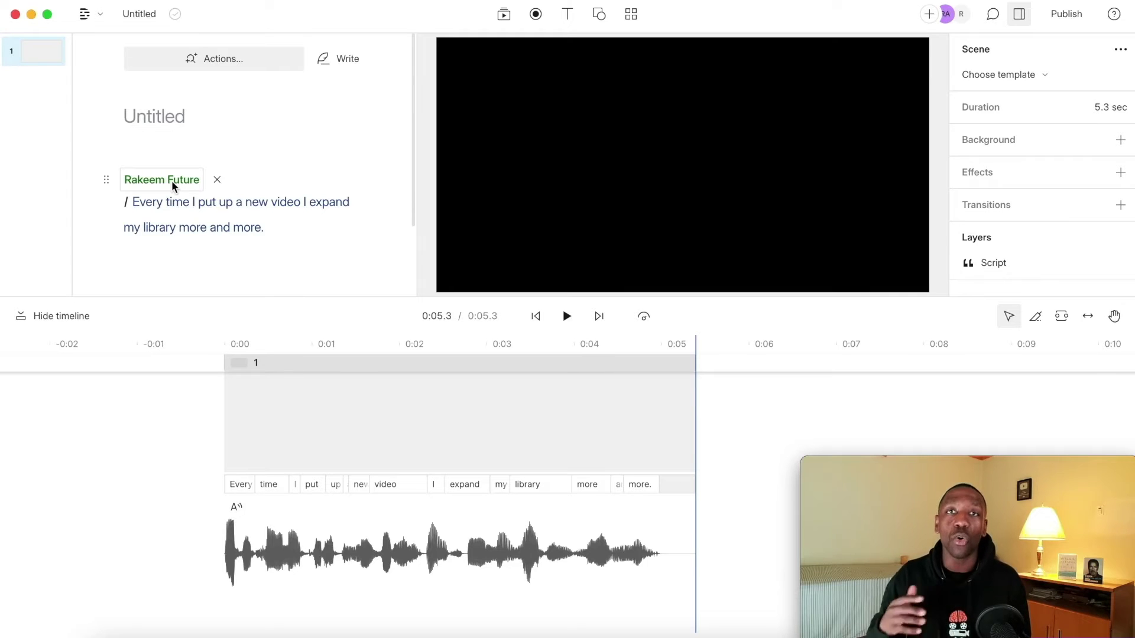
Step: Change the script line's speaker to the "2024" AI voice and play the regenerated speech from the start
click(173, 184)
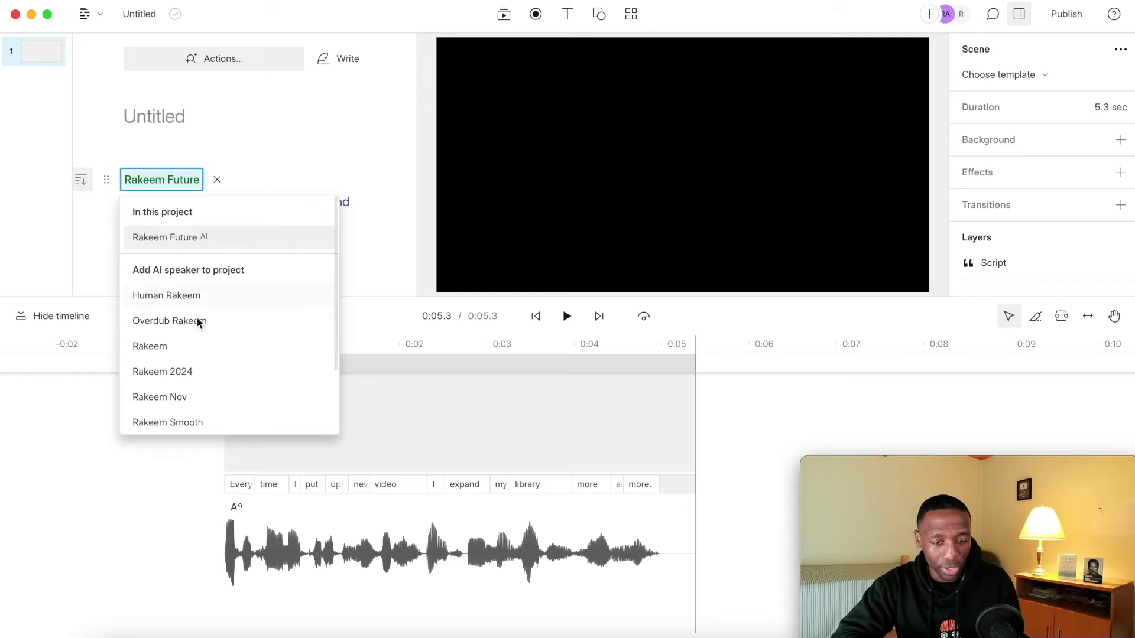
click(173, 372)
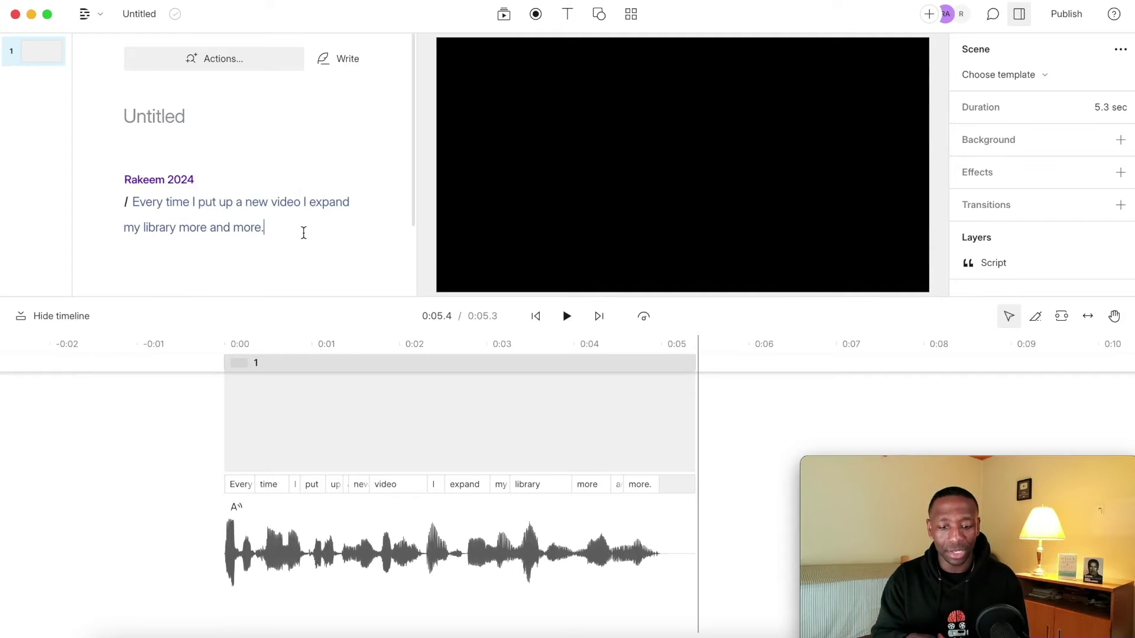
click(354, 526)
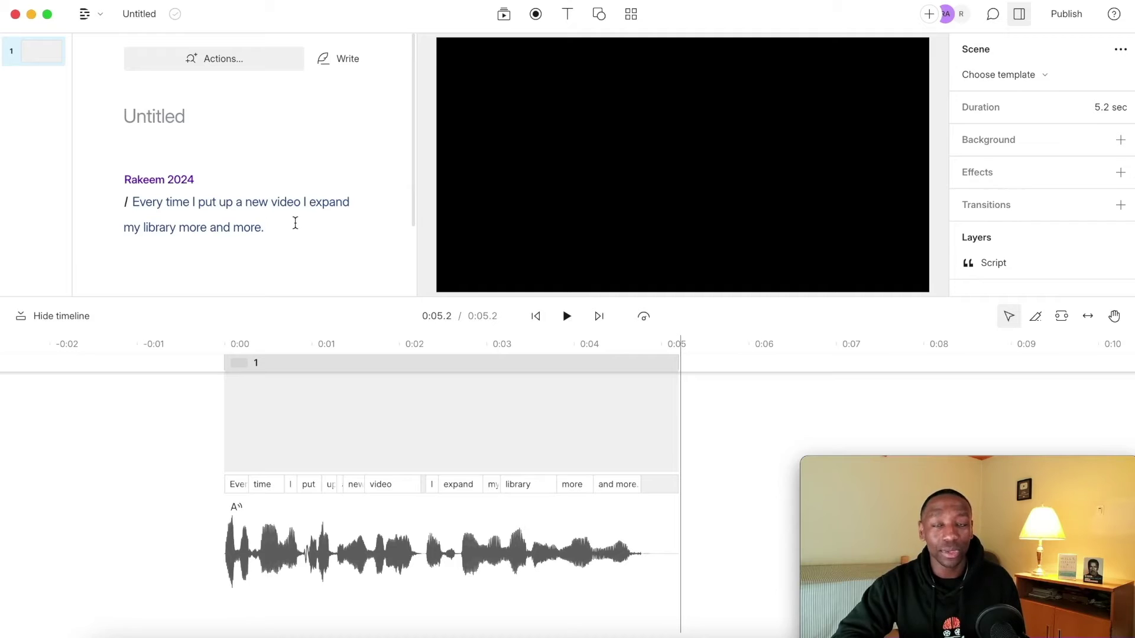
click(135, 201)
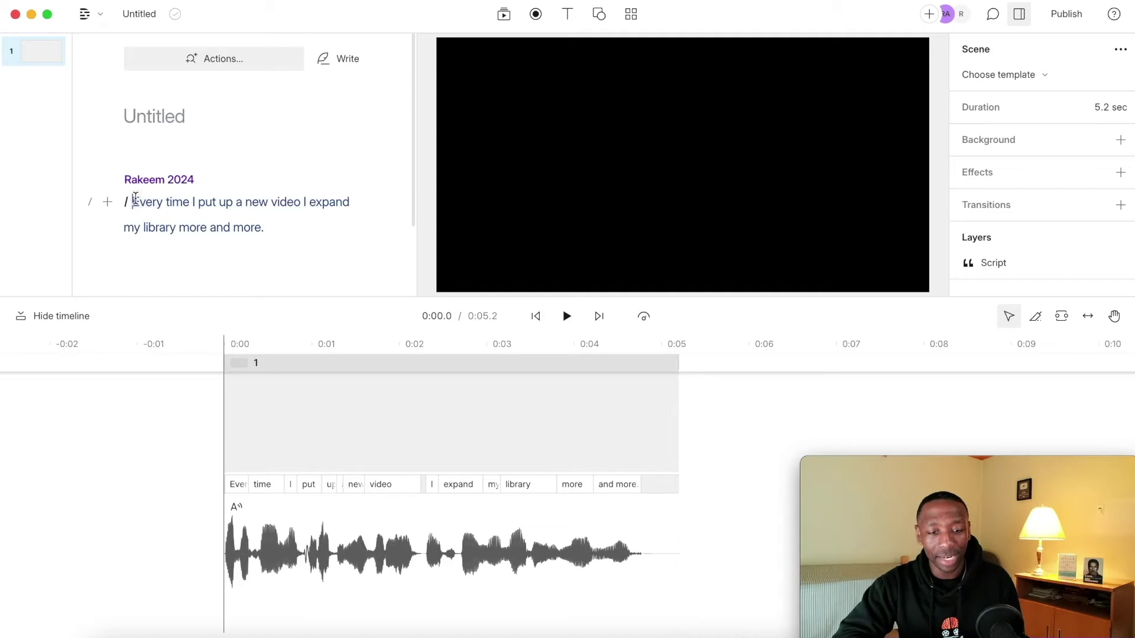
click(566, 316)
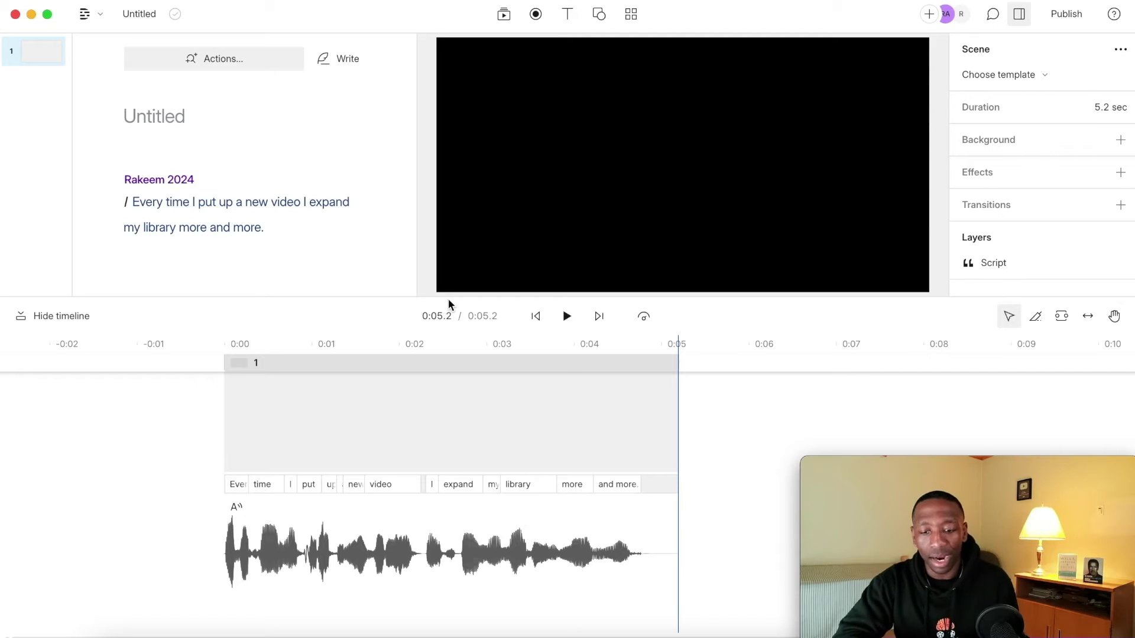
Step: Convert the generated speech clip to audio and trim its silent end to about 4.8 seconds in total, playing back the result
click(340, 511)
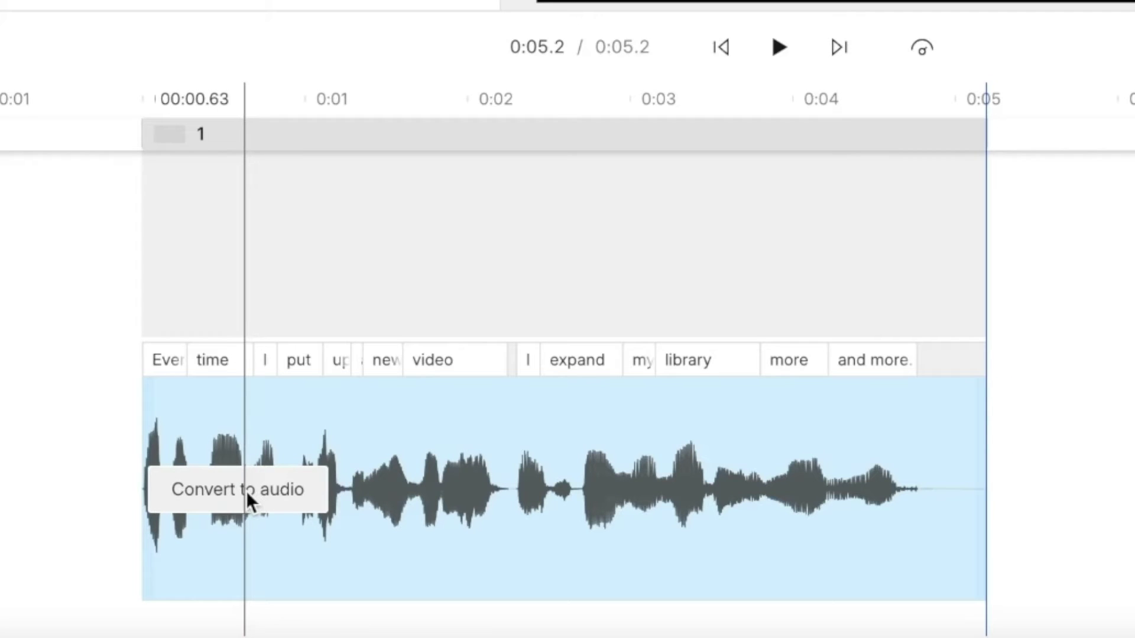
click(246, 491)
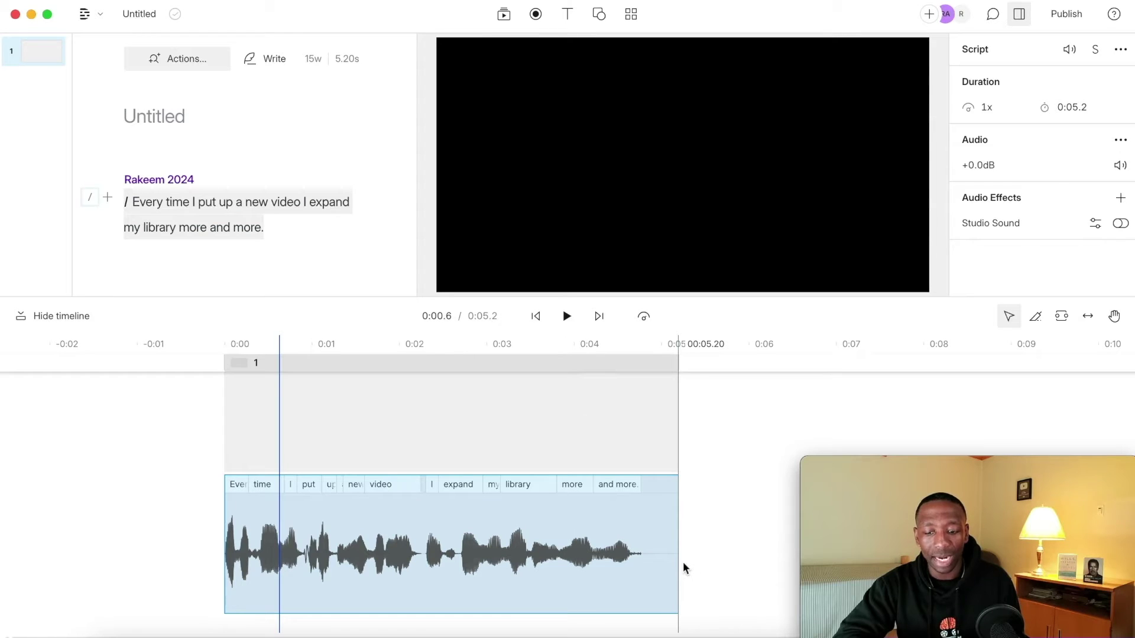
drag(678, 553, 641, 554)
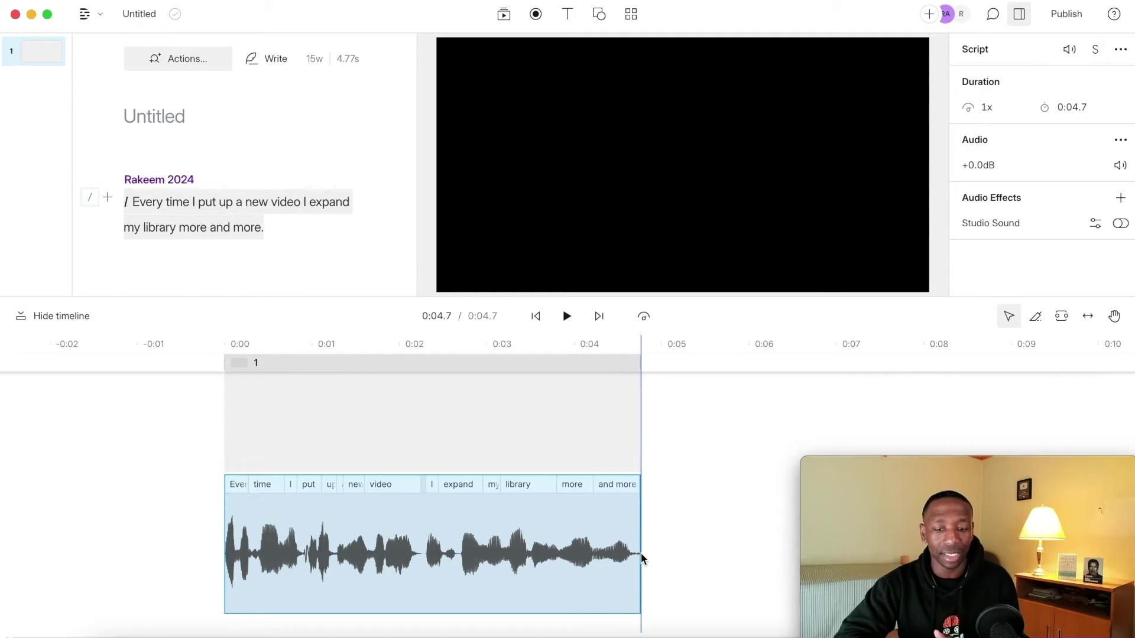
click(190, 428)
key(space)
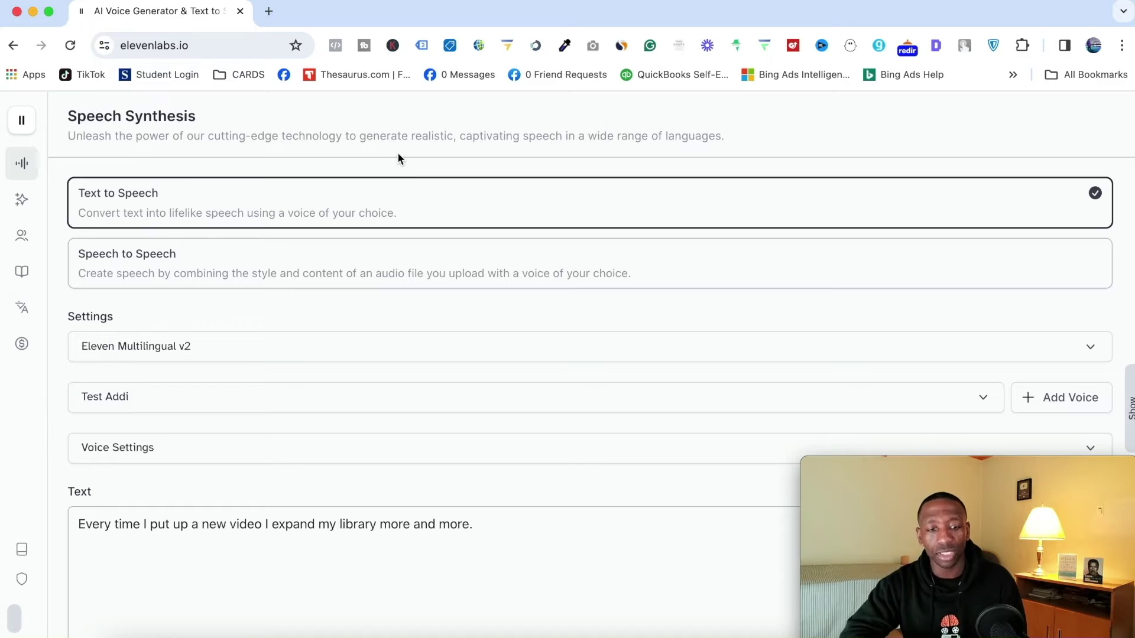
Step: Start an Instant Voice Cloning voice in ElevenLabs VoiceLab and upload "Test Script For Voice Cloners copy.mp3" as its sample
mouse_move(41, 163)
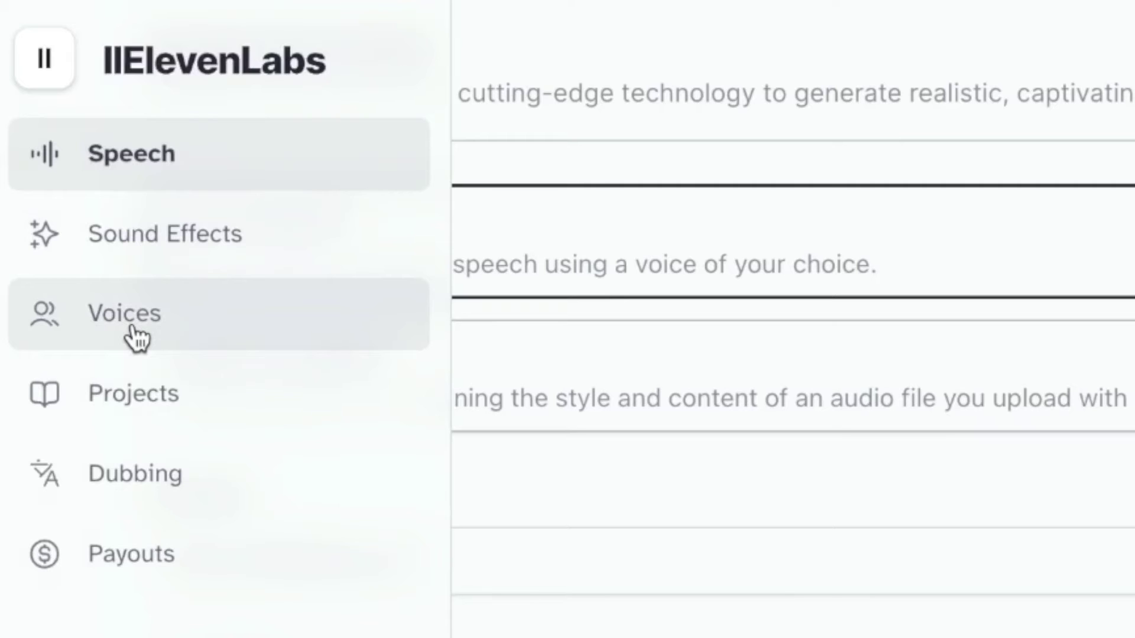
click(136, 338)
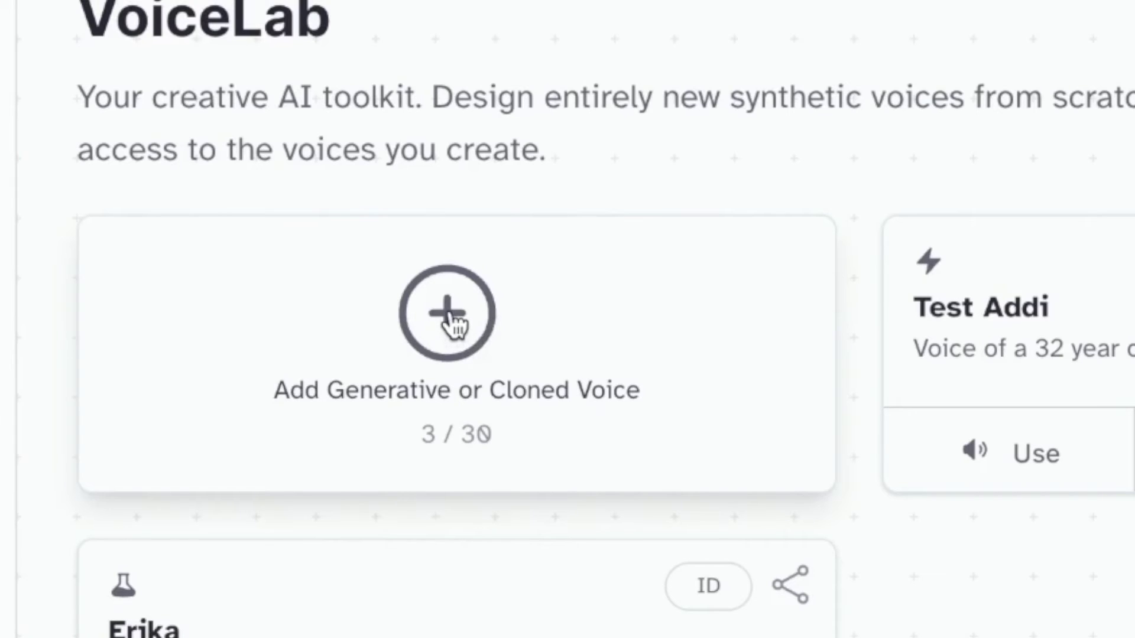
click(450, 318)
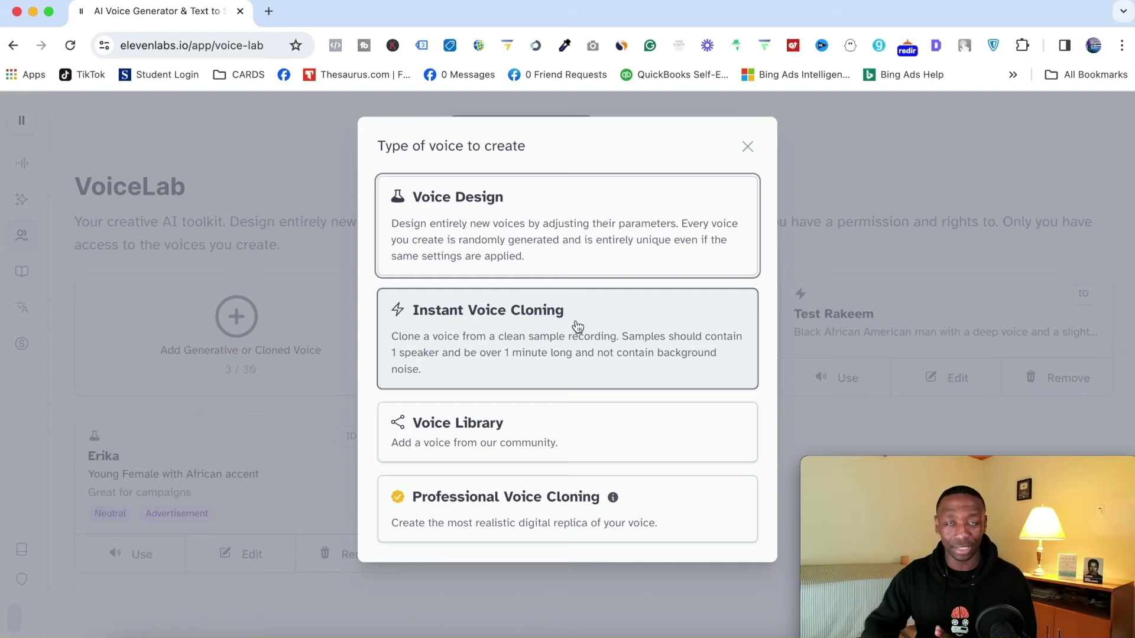
click(479, 330)
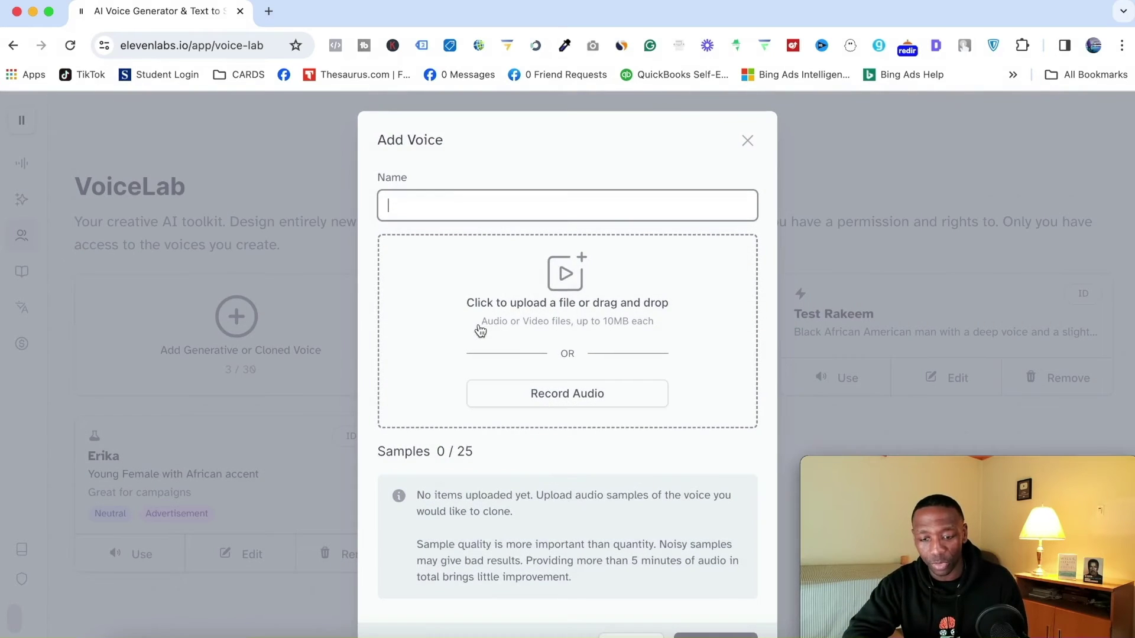
click(563, 278)
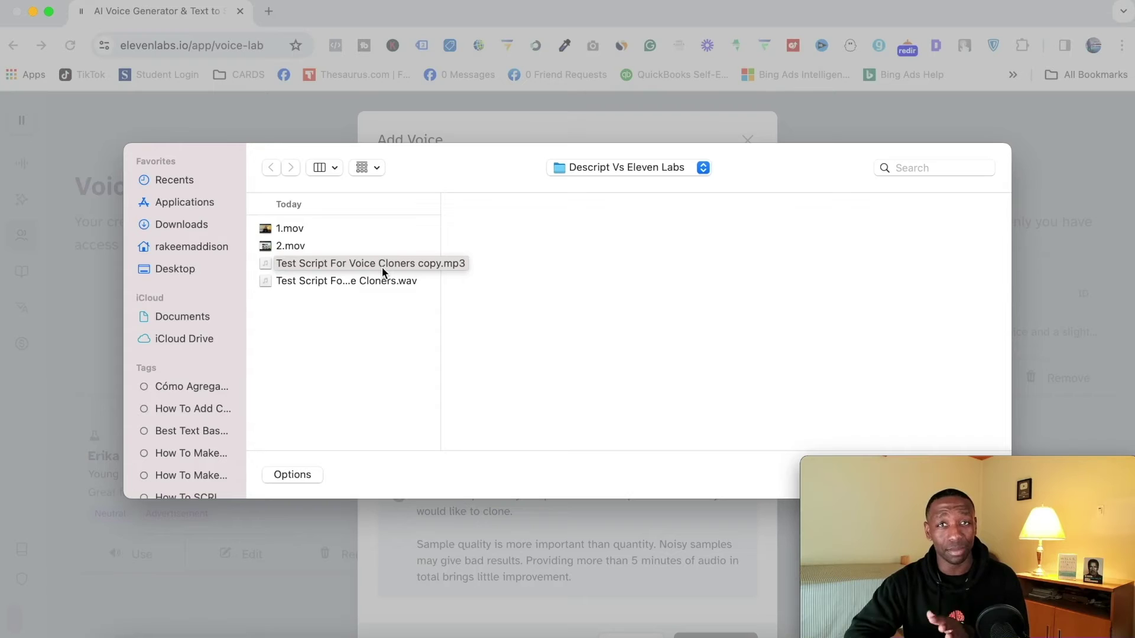
double_click(366, 260)
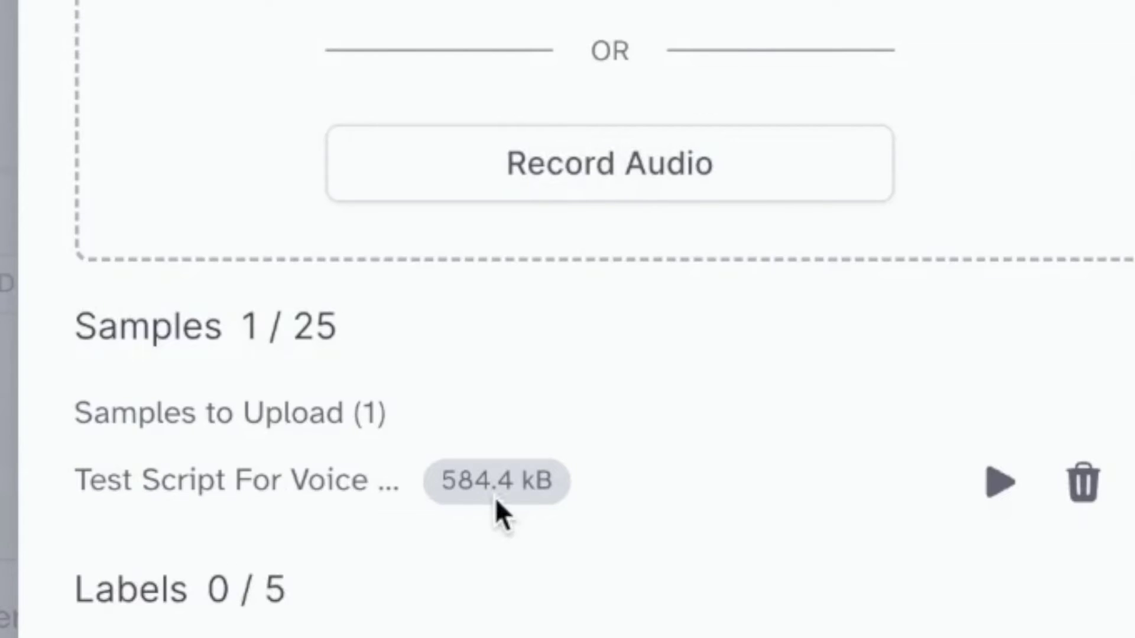
Step: Name the new voice with the speaker's first name followed by "Test Voice"
click(491, 210)
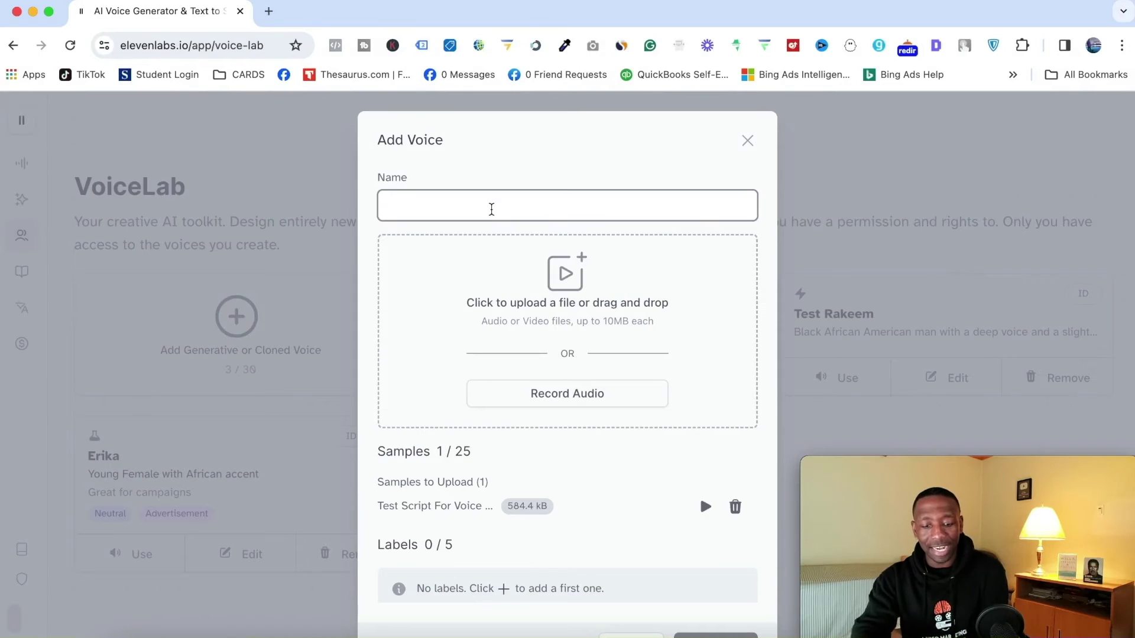
text(Rakeem )
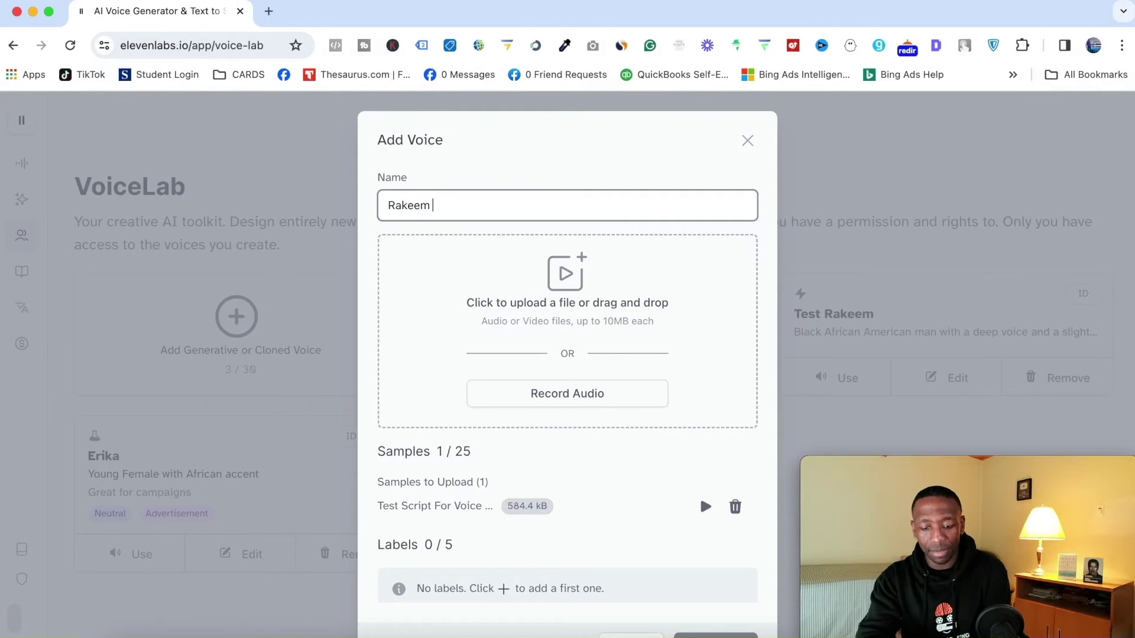
text(Test Voice)
key(BackSpace)
key(BackSpace)
key(BackSpace)
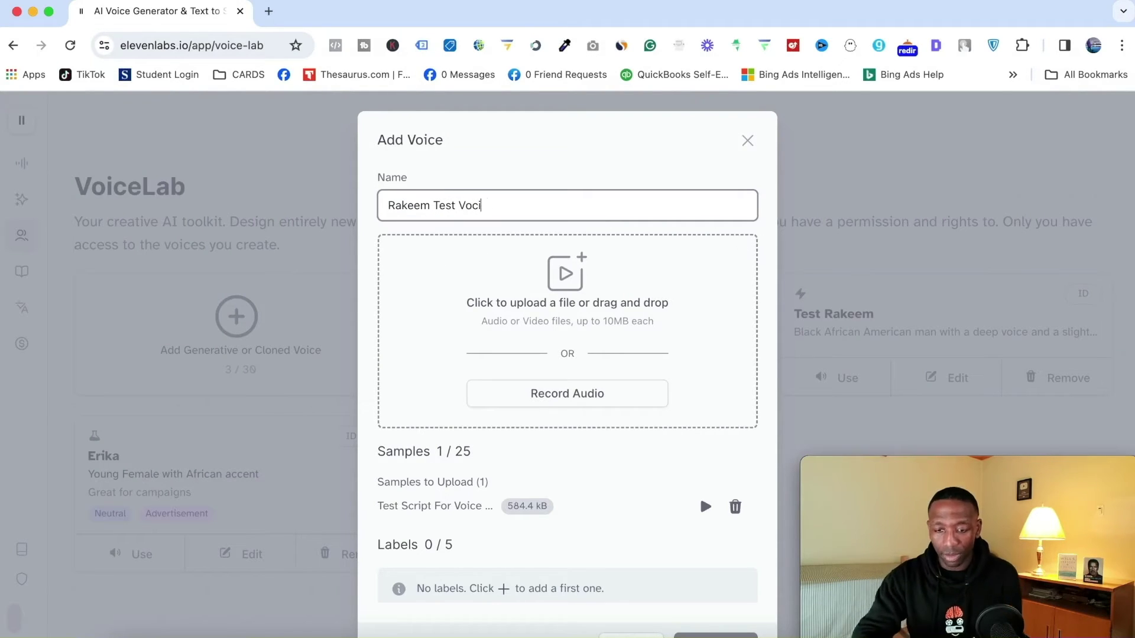
text(id)
Step: Describe the voice as "A 32 year old man with a southern florida accent" and add it with the rights confirmation accepted
scroll(735, 279, down, 4)
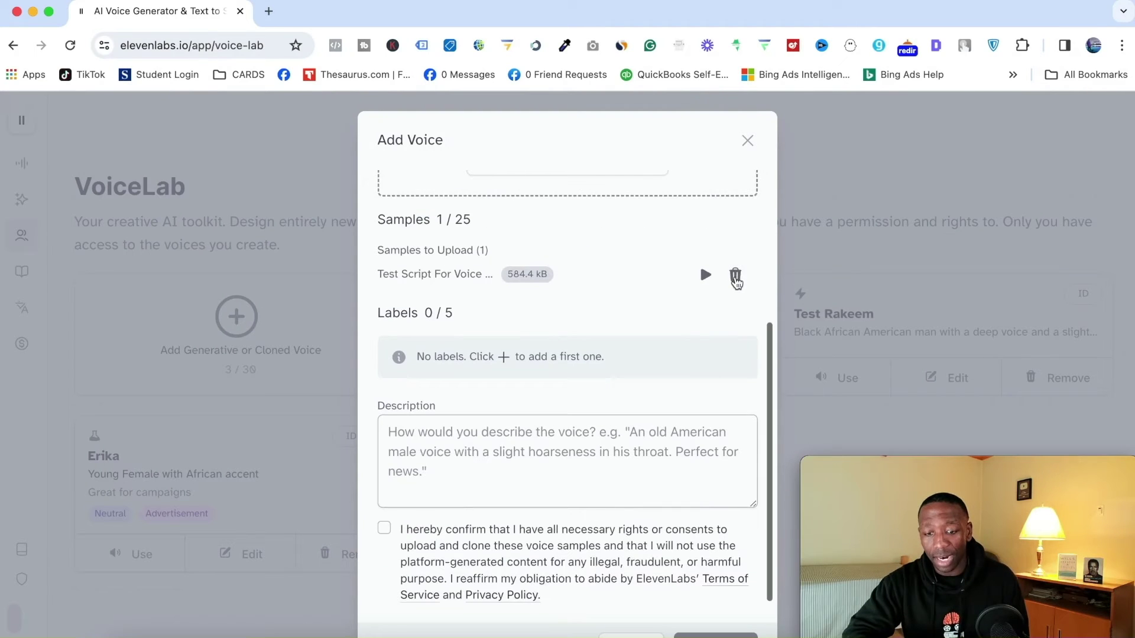
click(474, 456)
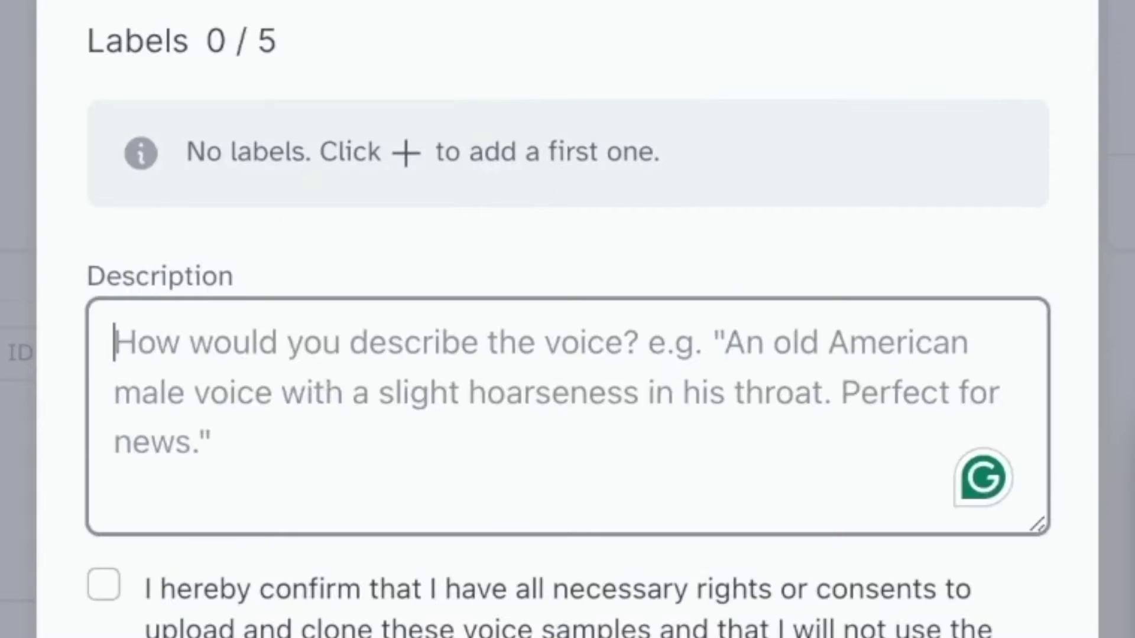
text(A 32 year o)
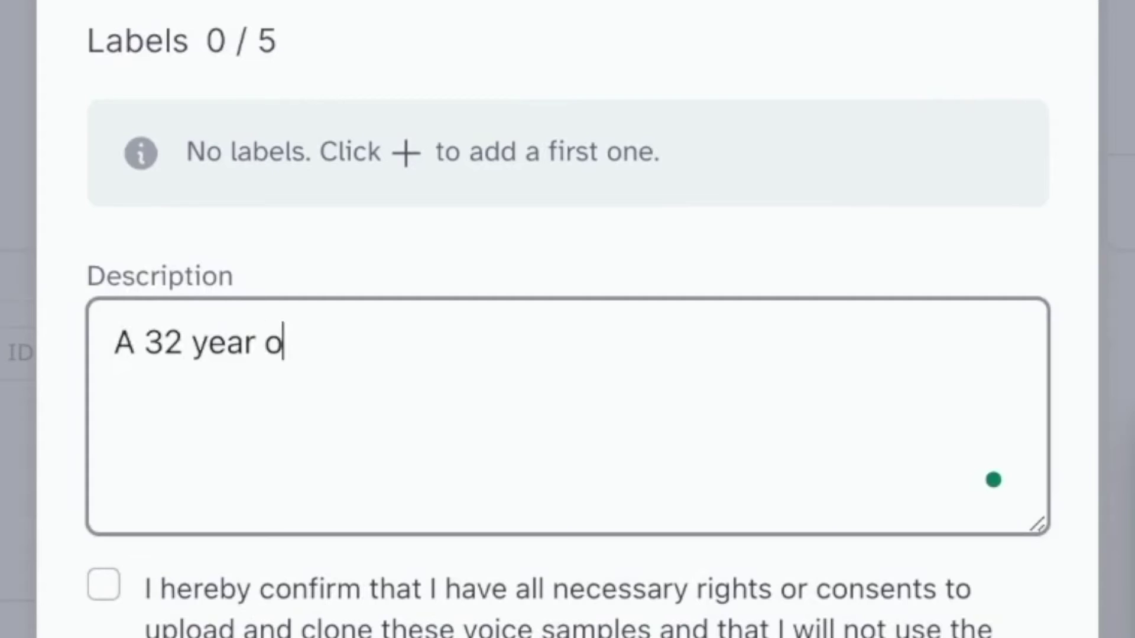
text(ld man with )
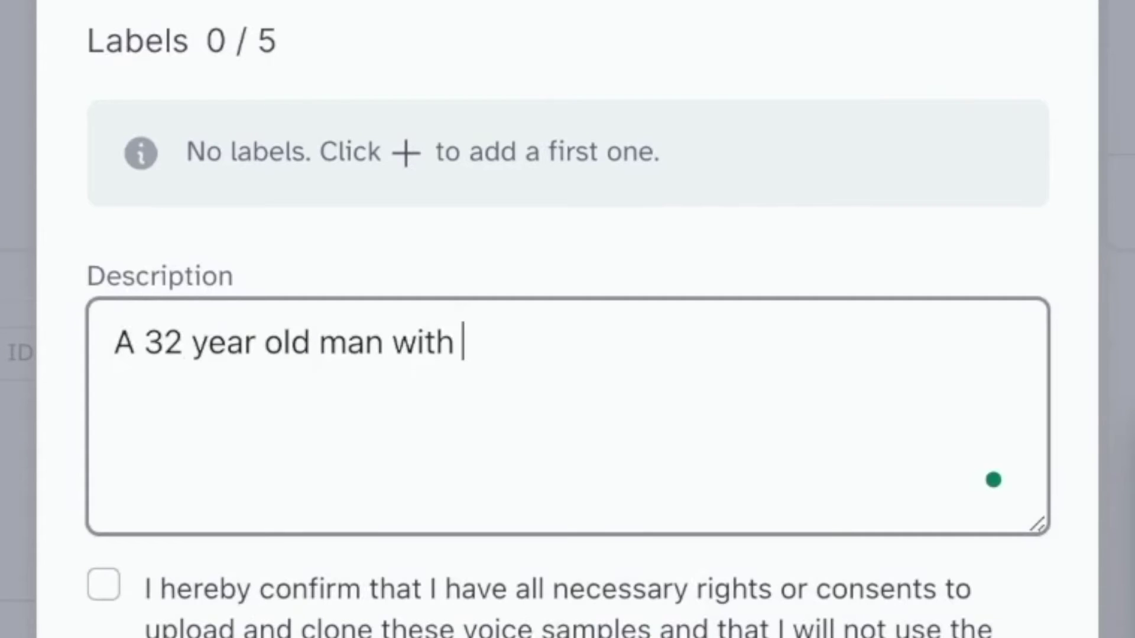
text(a southern flo)
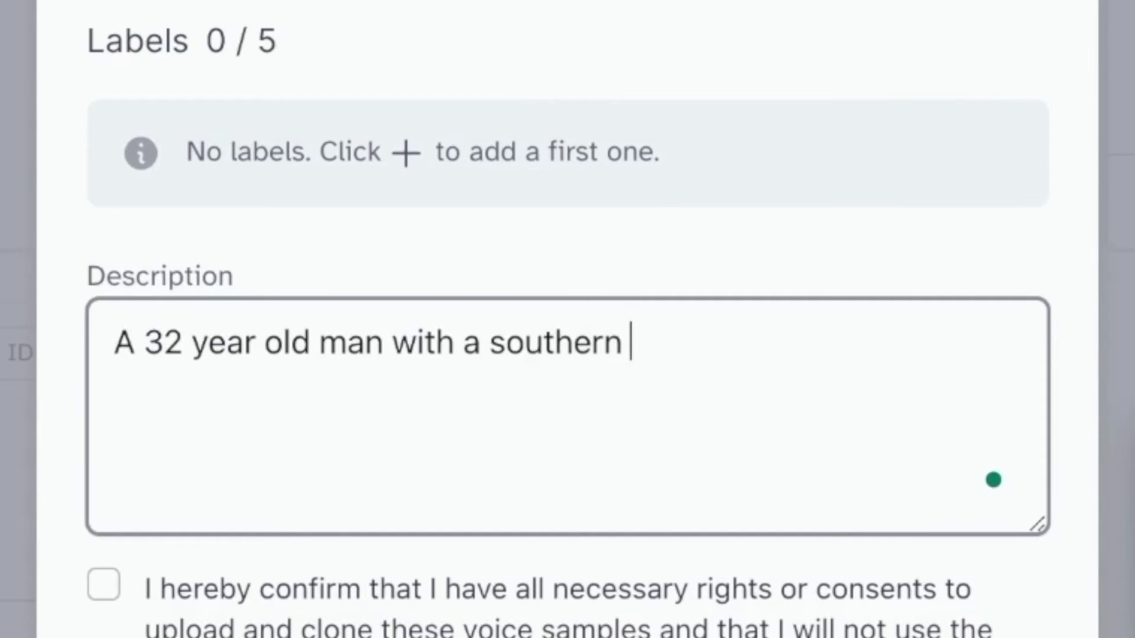
text(rida accent)
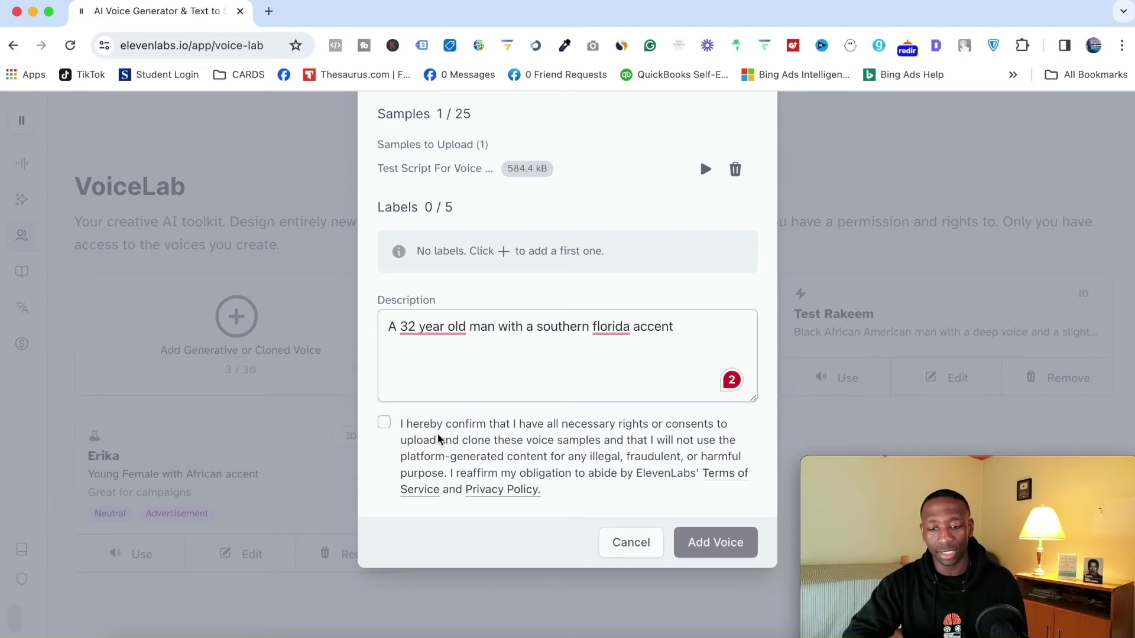
click(384, 423)
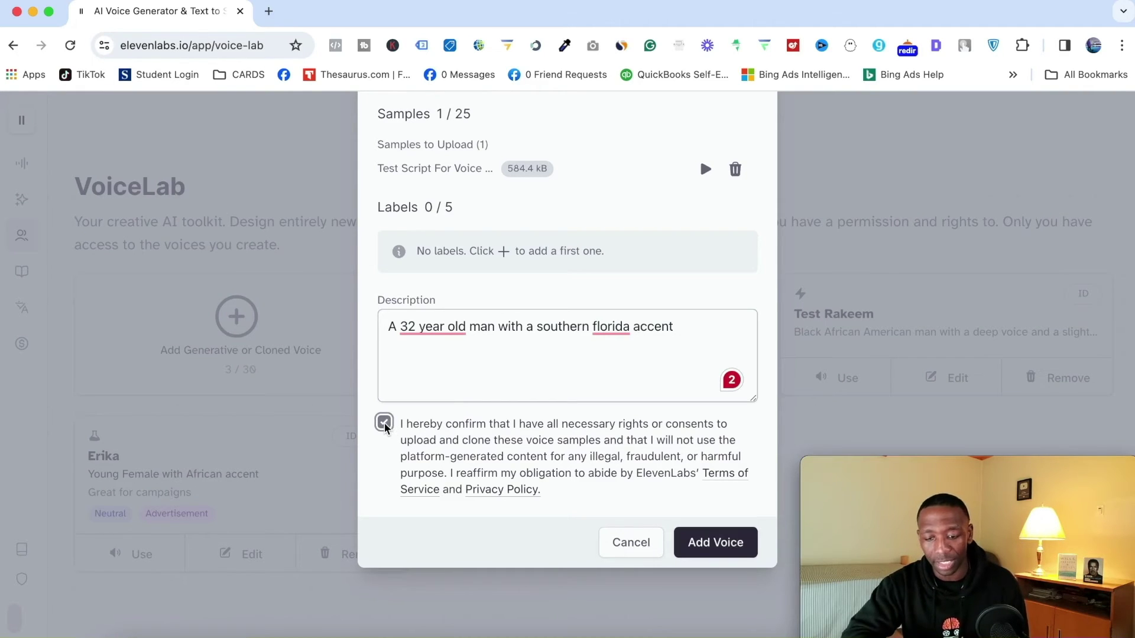
click(724, 542)
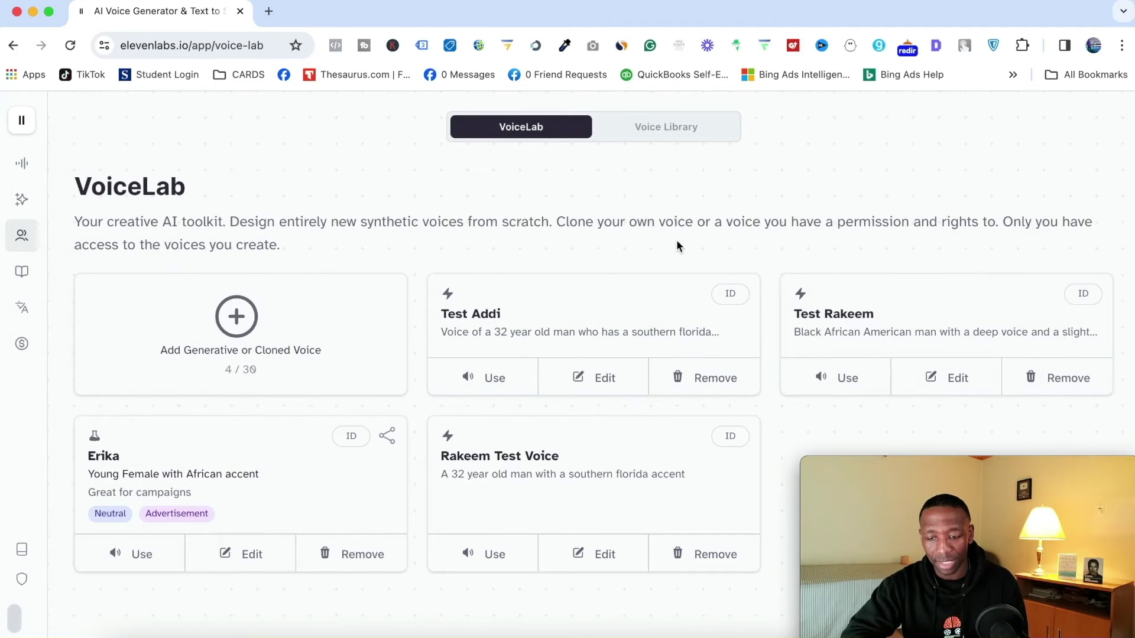
Step: Use the newly cloned voice for text to speech and lower its Clarity + Similarity to about 60%
mouse_move(732, 437)
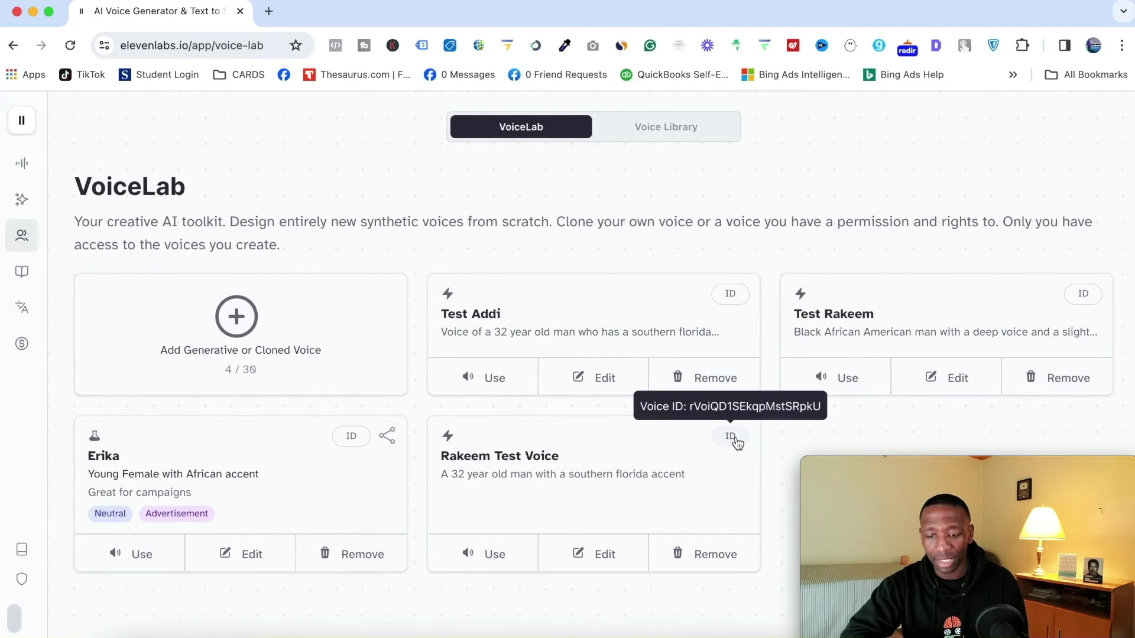
click(495, 557)
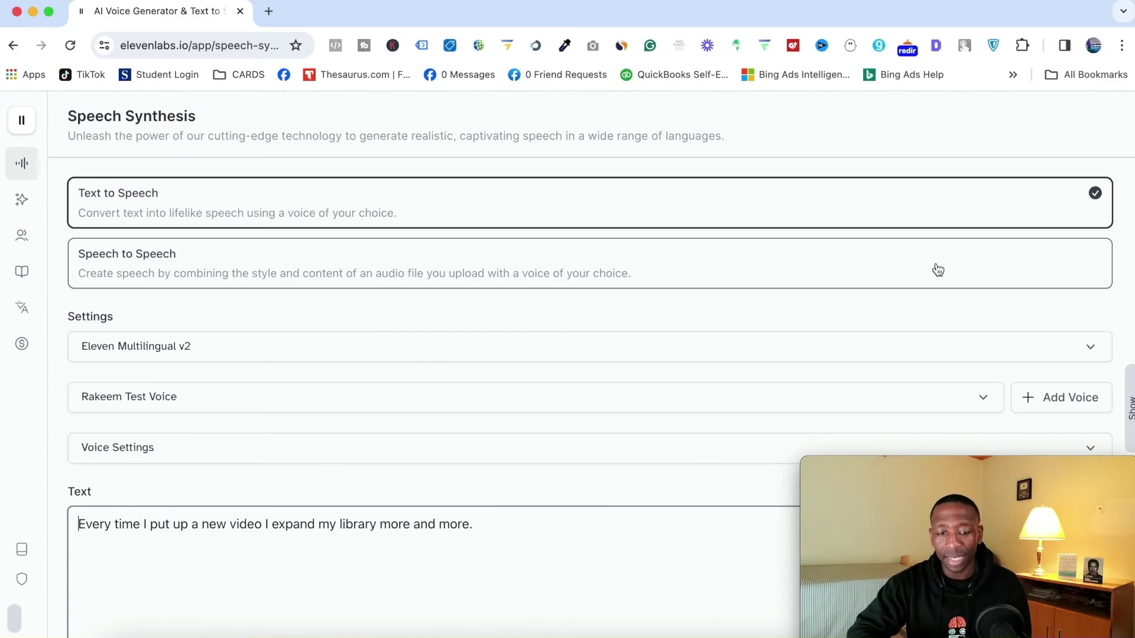
scroll(1133, 262, down, 2)
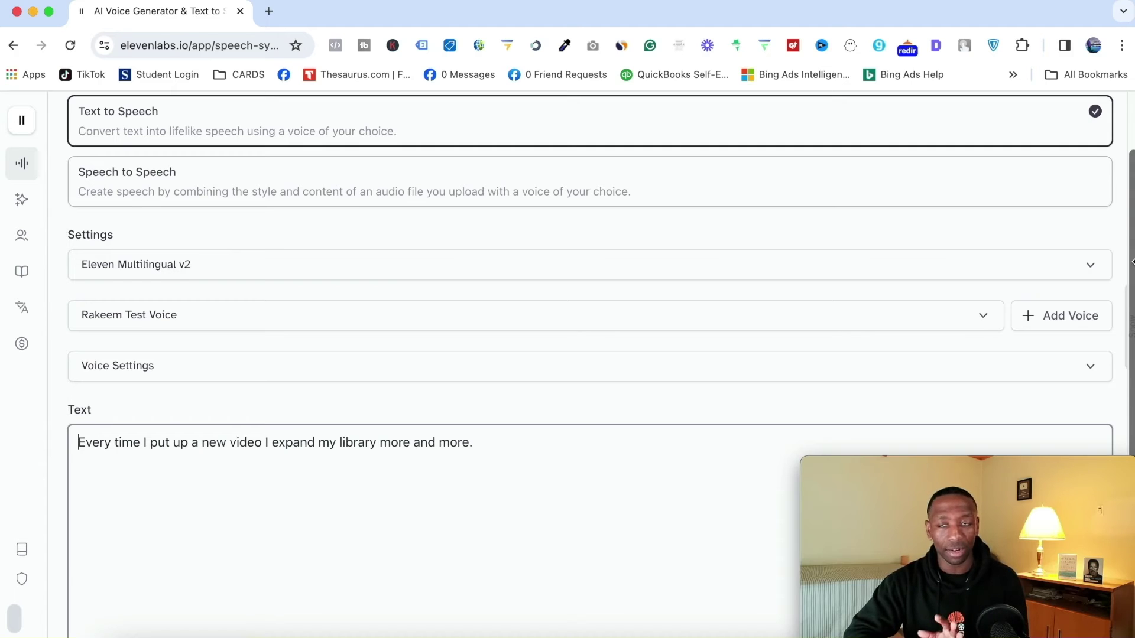
click(1105, 367)
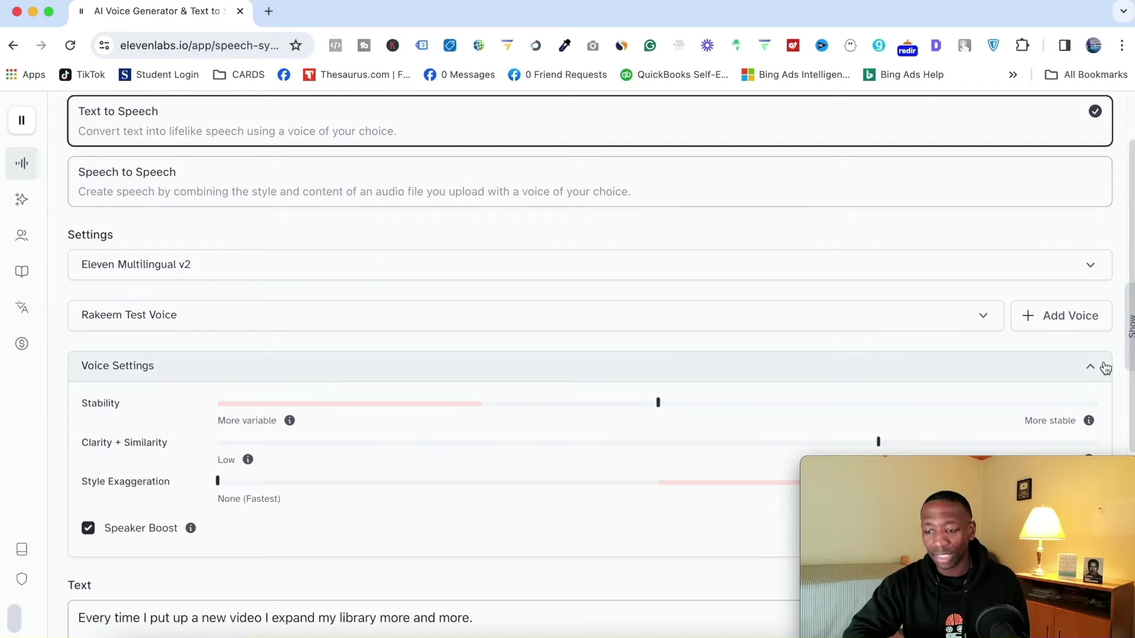
scroll(1107, 355, down, 1)
scroll(1108, 342, down, 3)
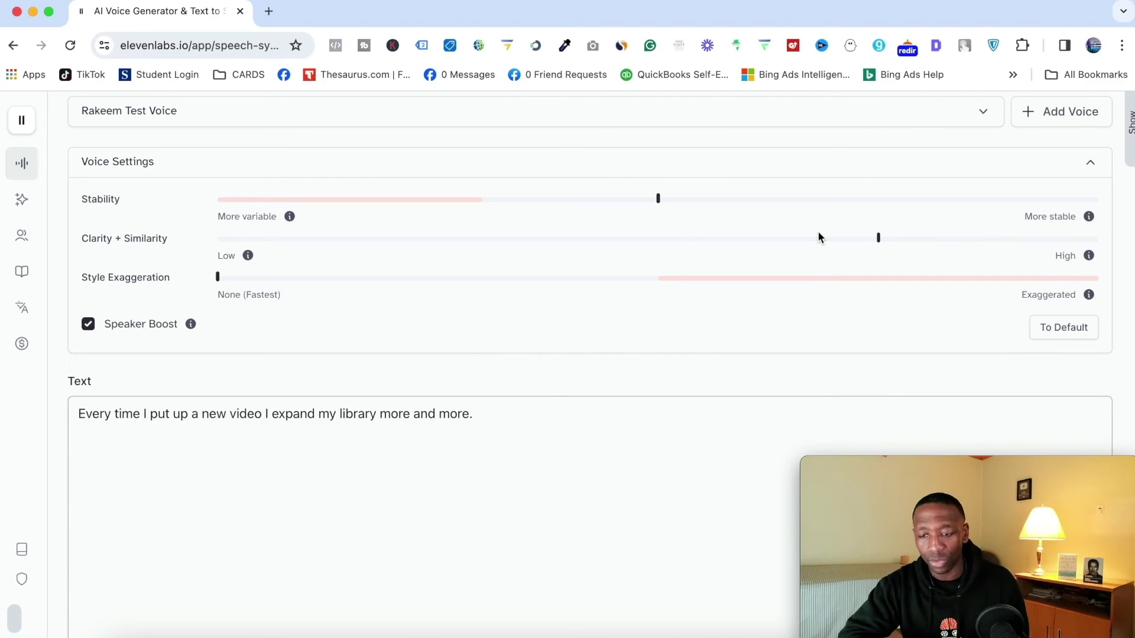
drag(878, 239, 747, 240)
scroll(1089, 217, up, 3)
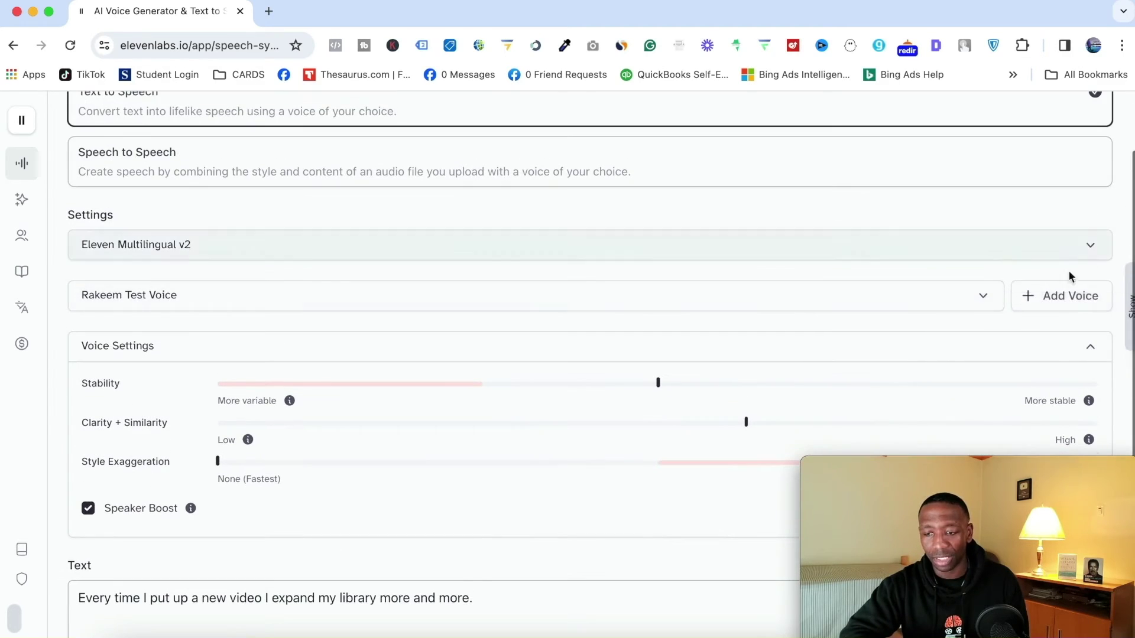
Step: Switch to the first recently used voice to compare its voice settings, and switch back to the newly cloned test voice
click(987, 296)
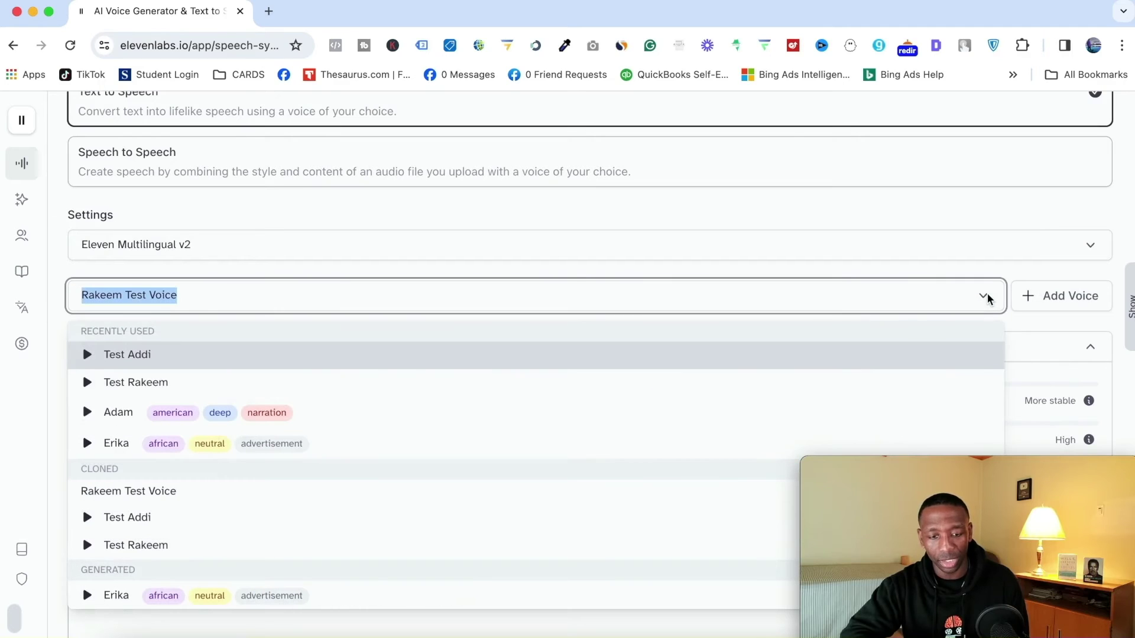
click(544, 354)
scroll(1072, 315, down, 3)
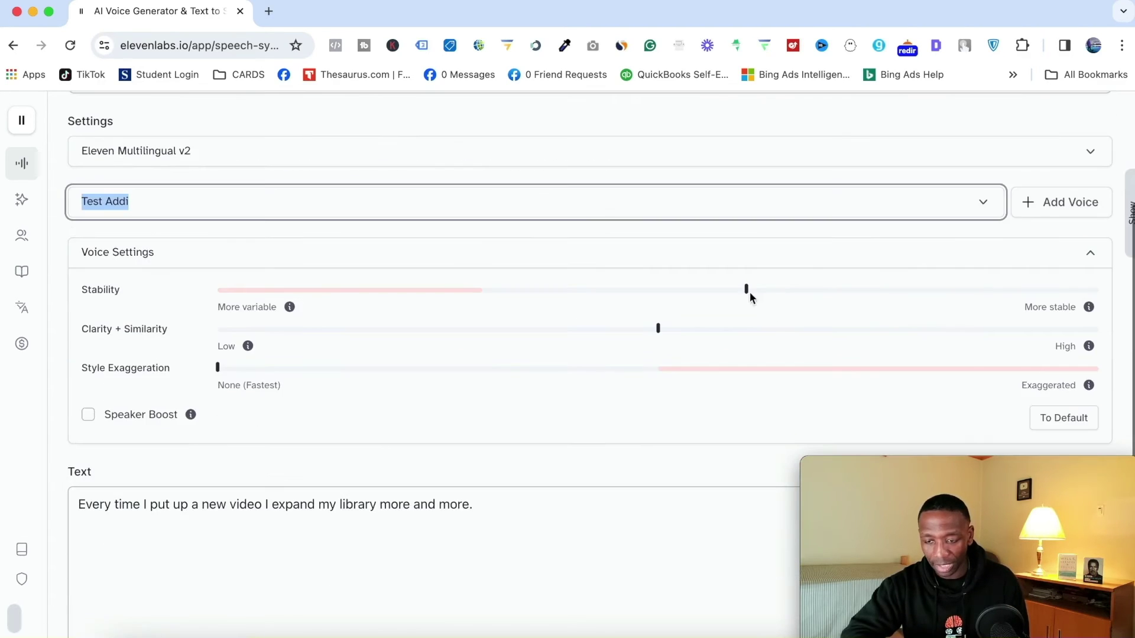
mouse_move(747, 294)
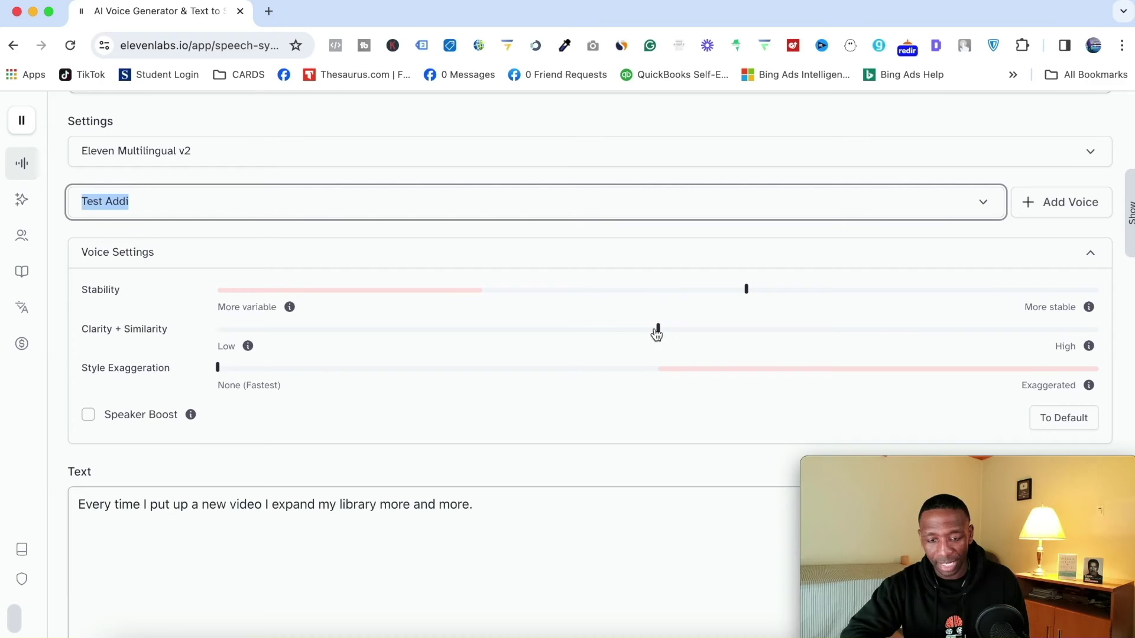
click(977, 202)
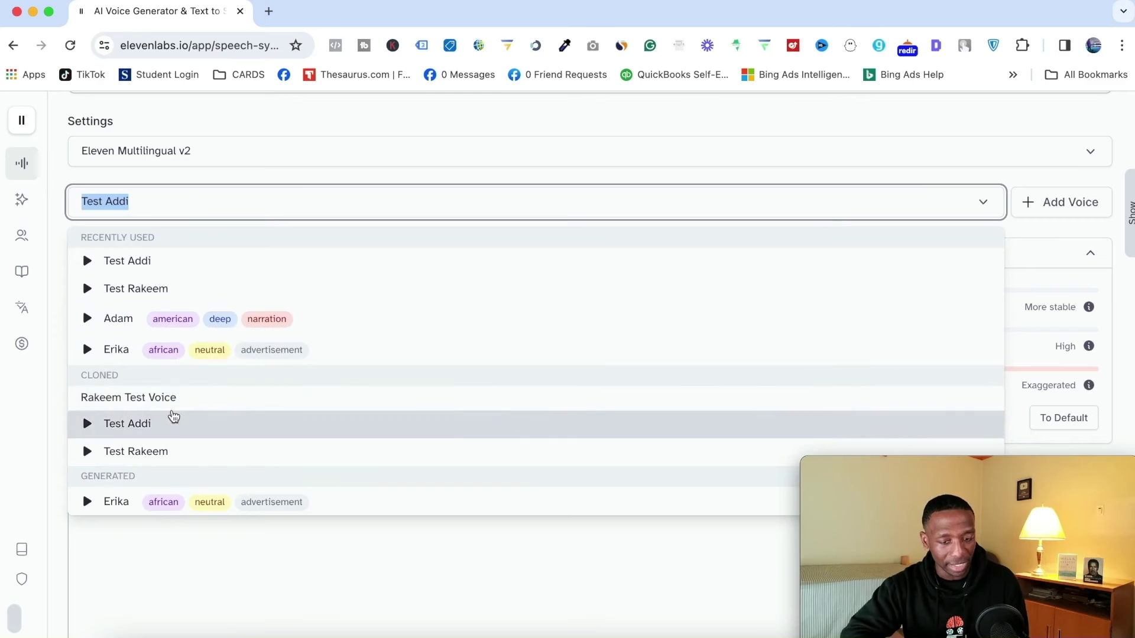
scroll(172, 415, down, 3)
scroll(173, 416, up, 3)
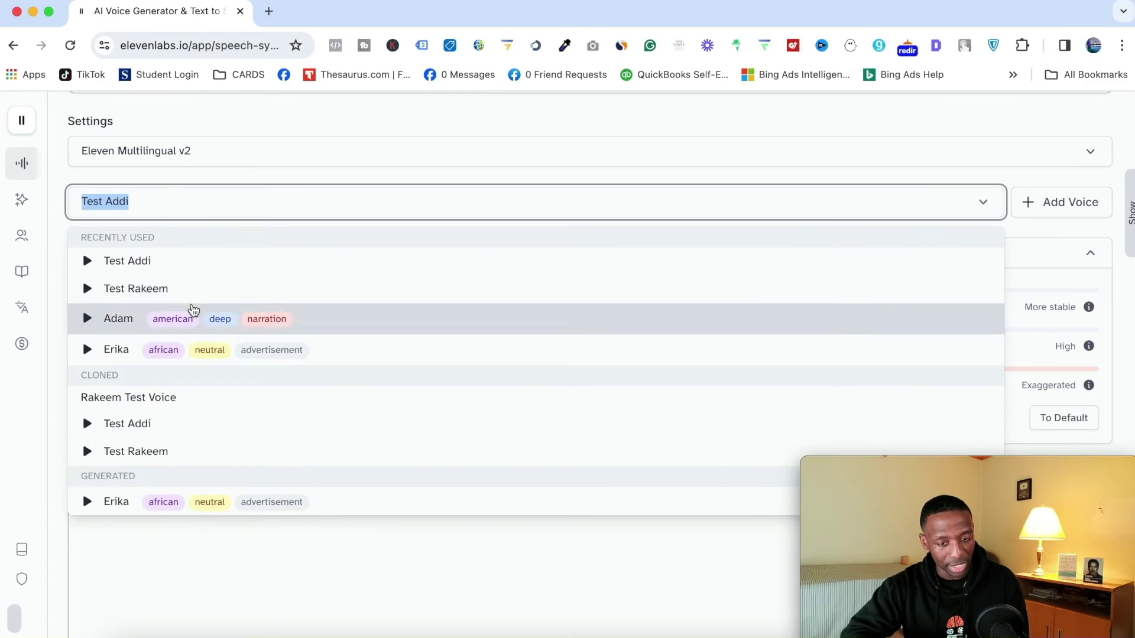
click(147, 399)
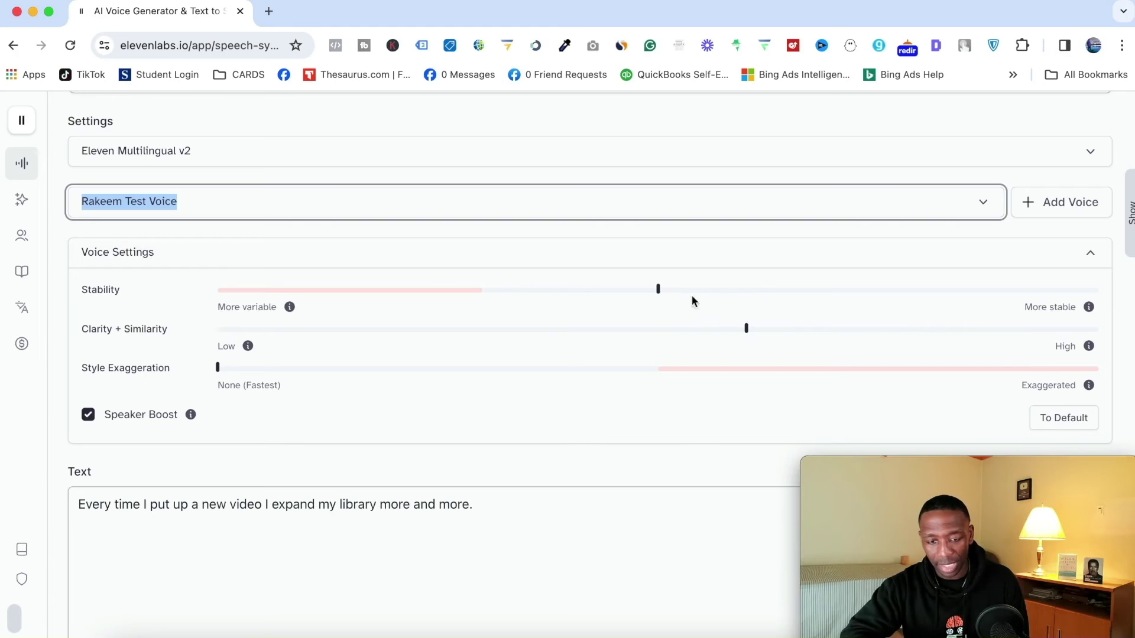
Step: Set the cloned voice's Stability to about 60% and Clarity + Similarity to about 50%, and generate the speech
drag(658, 290, 754, 289)
drag(746, 329, 658, 329)
click(1114, 263)
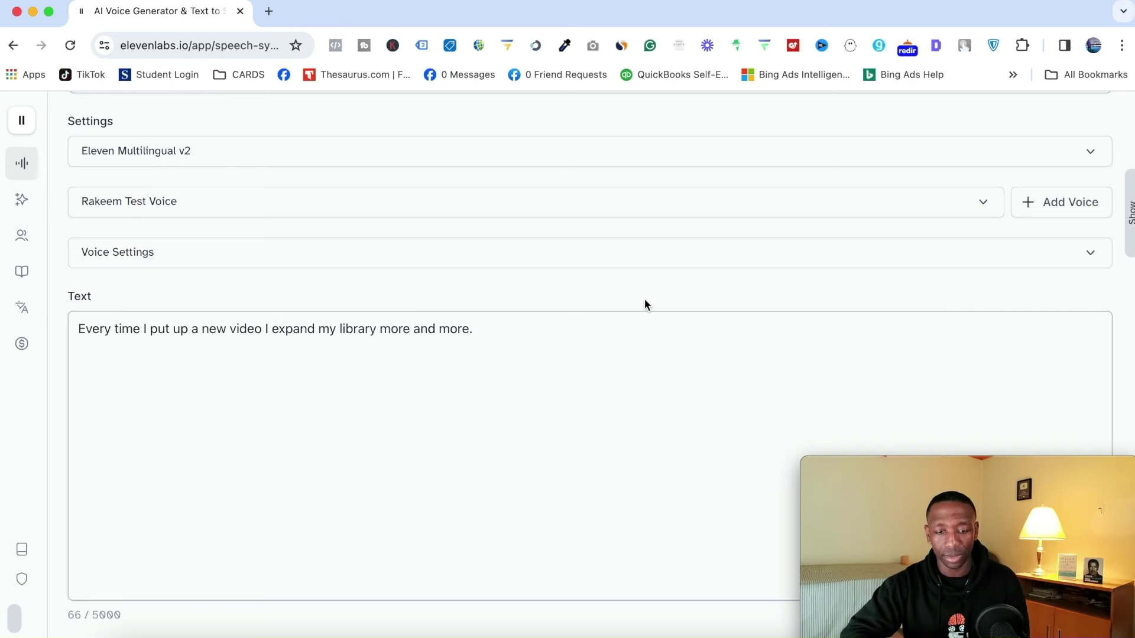
scroll(645, 305, down, 2)
click(580, 609)
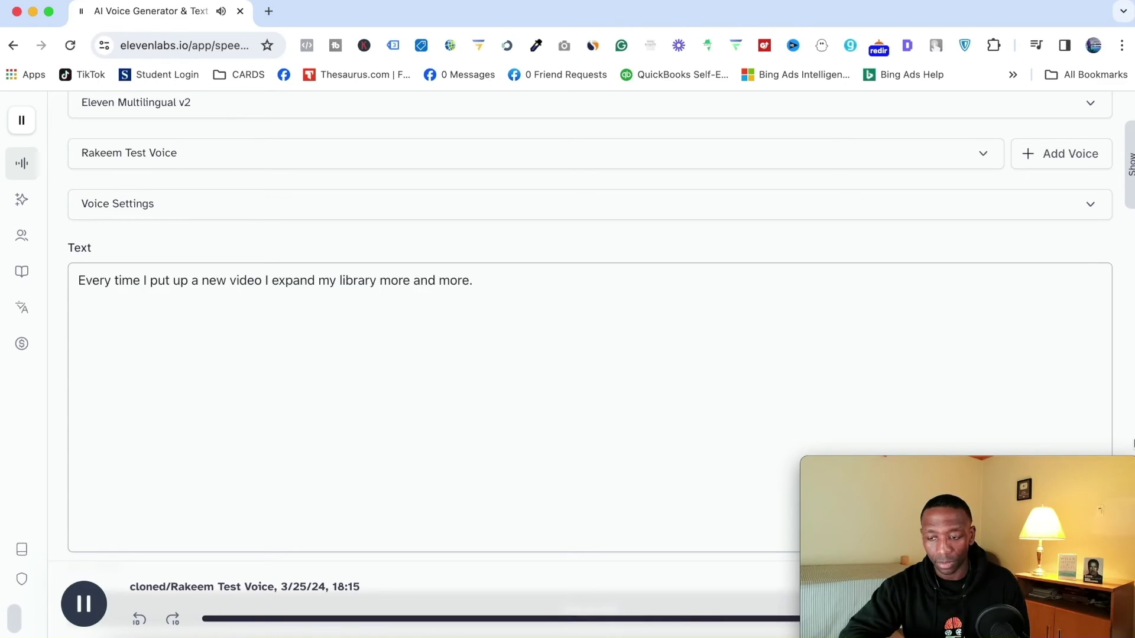
Step: Set Stability to about 50% and Clarity + Similarity to about 60%, and regenerate the speech
scroll(859, 296, up, 3)
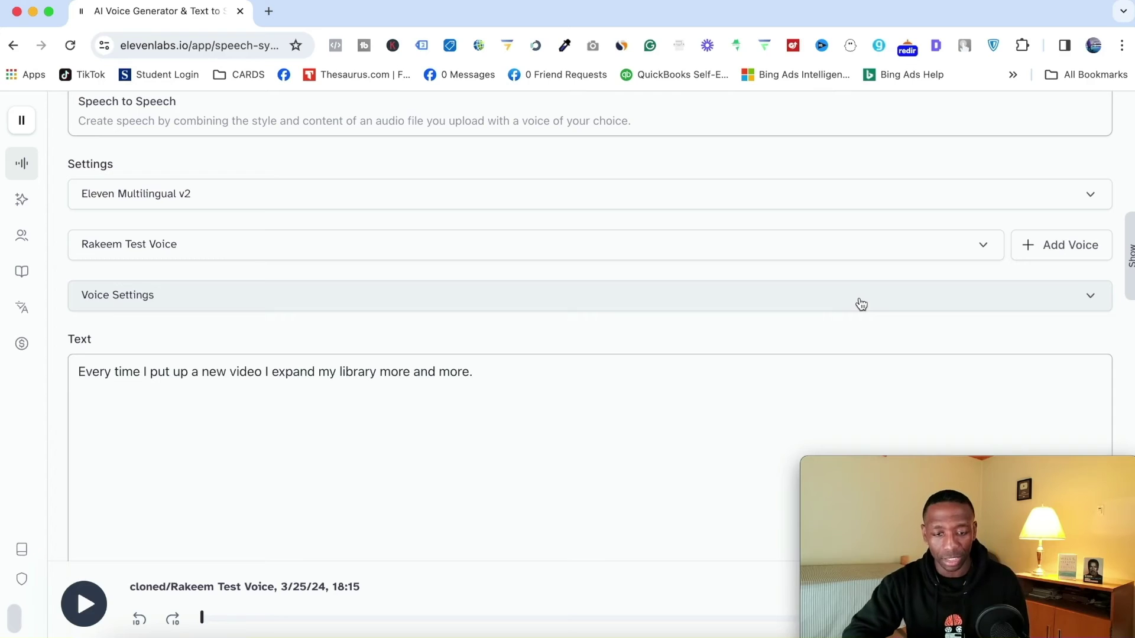
click(1081, 302)
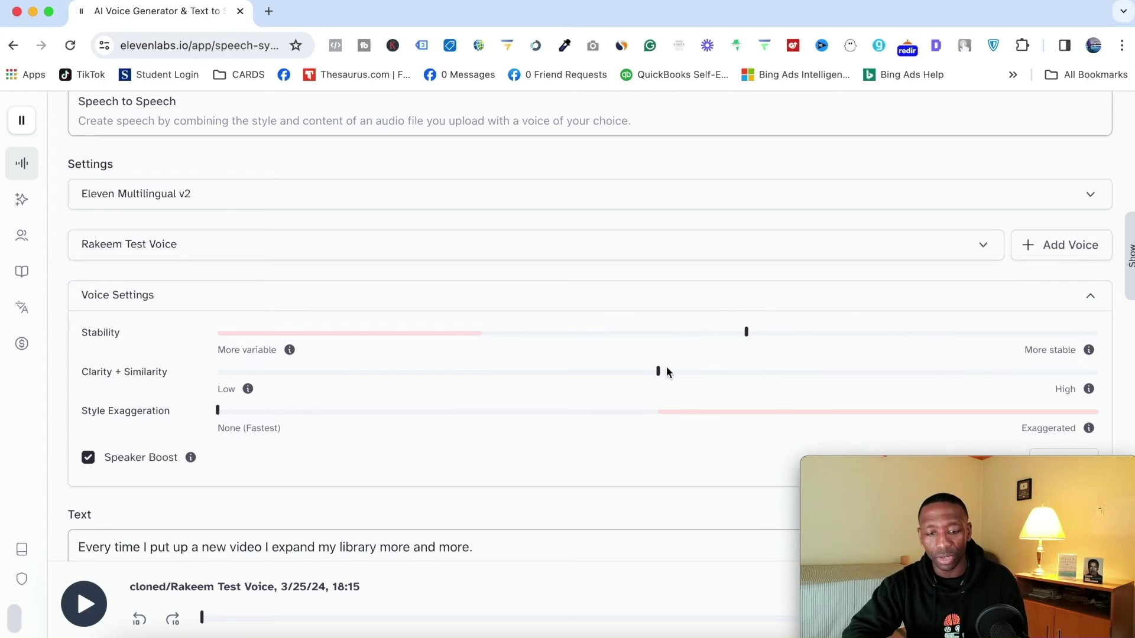
drag(661, 375, 663, 342)
scroll(506, 555, down, 6)
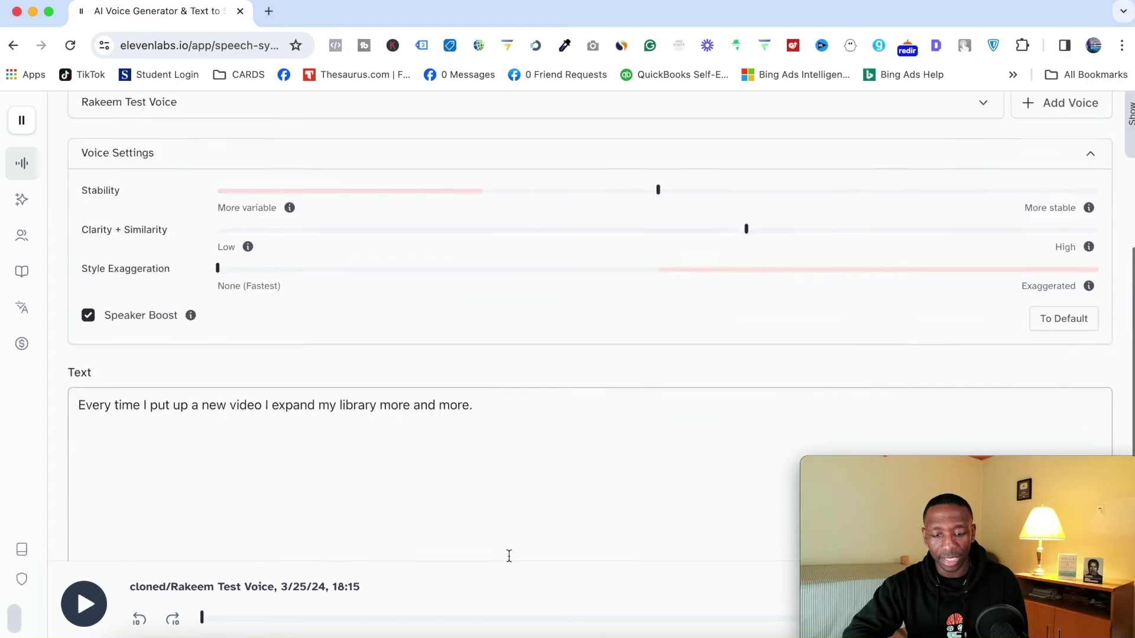
click(536, 530)
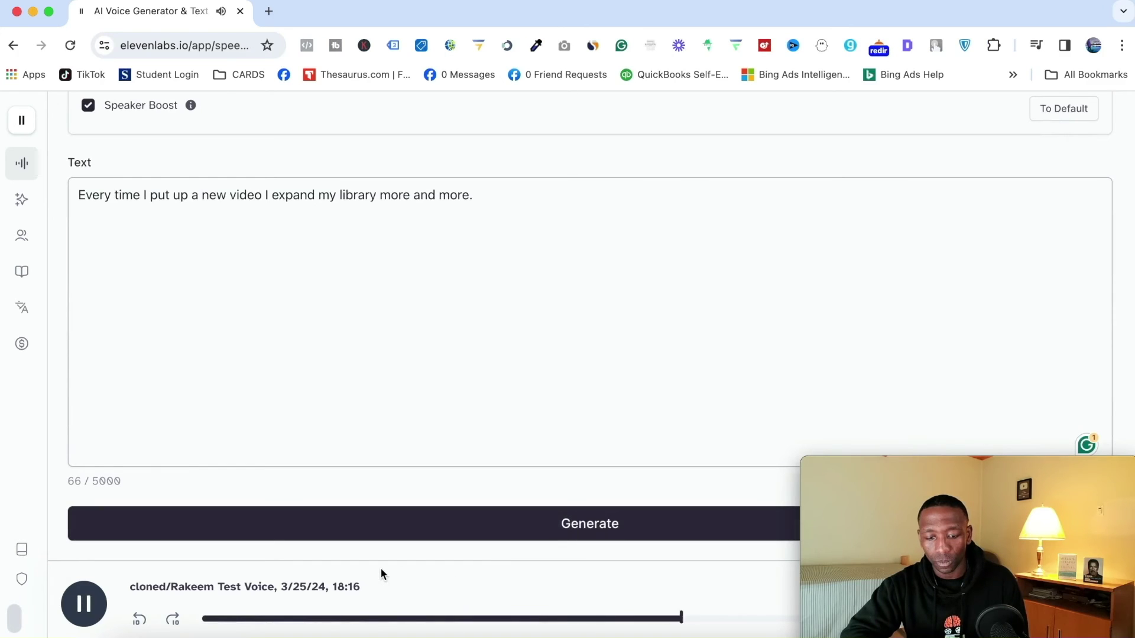
Step: Stop the speech playback, and try downloading the generated clip before cancelling the save
click(88, 608)
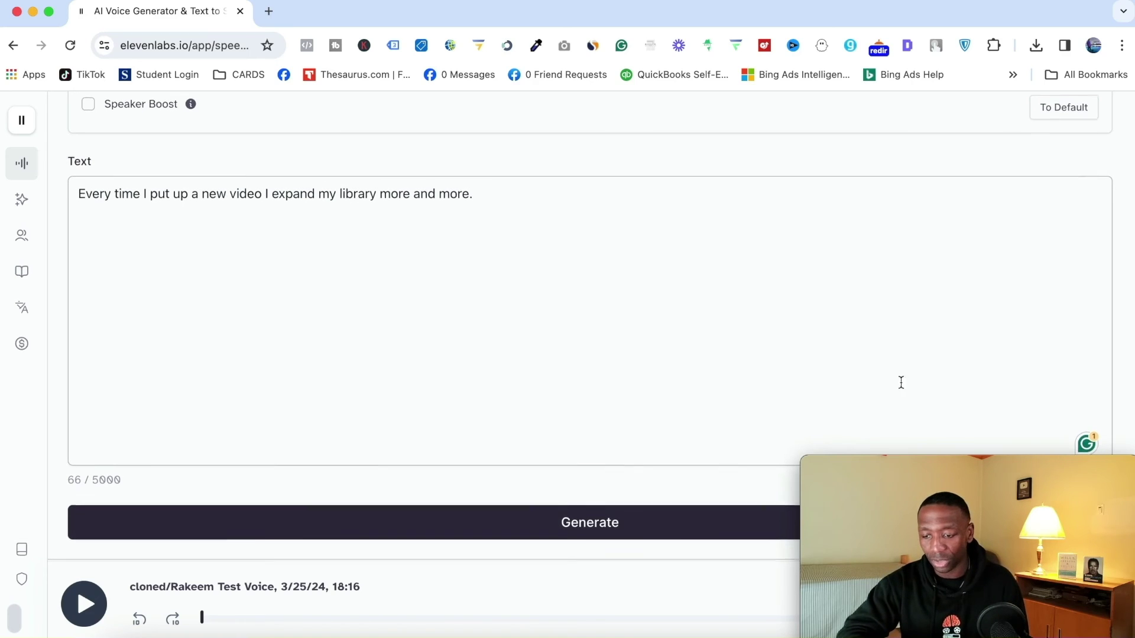
click(1071, 467)
drag(1071, 467, 1059, 232)
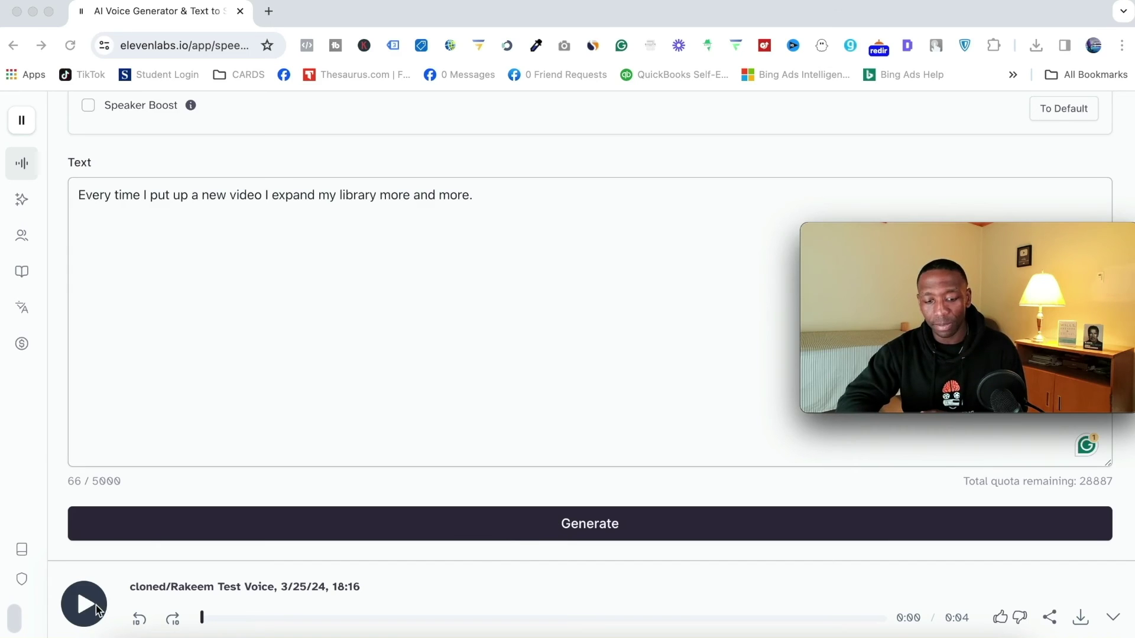
click(1082, 620)
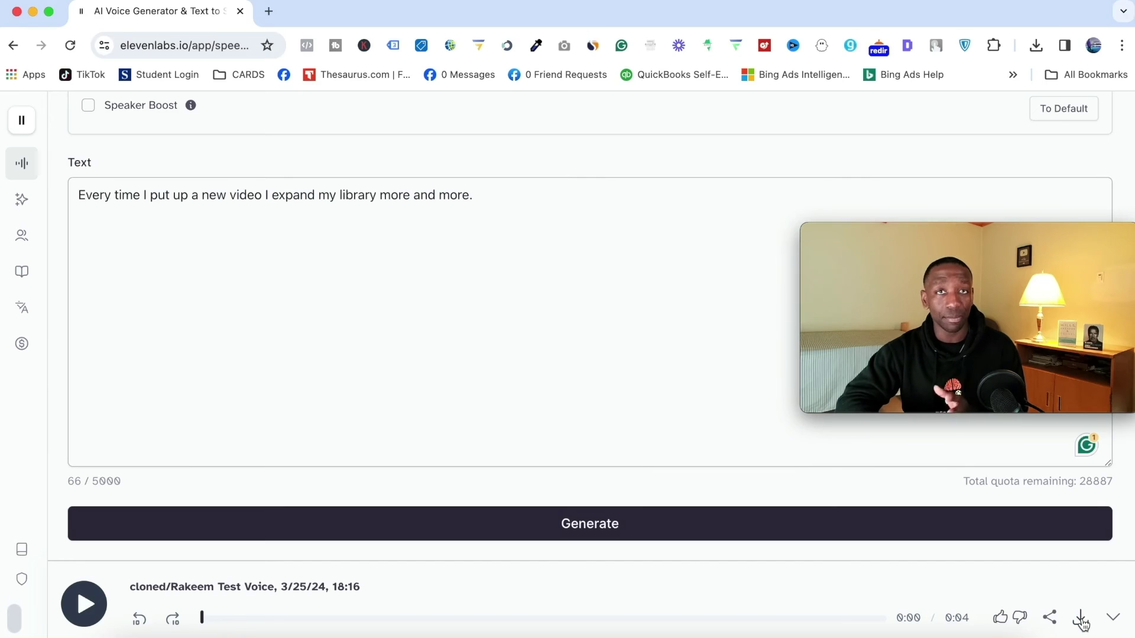
click(1082, 621)
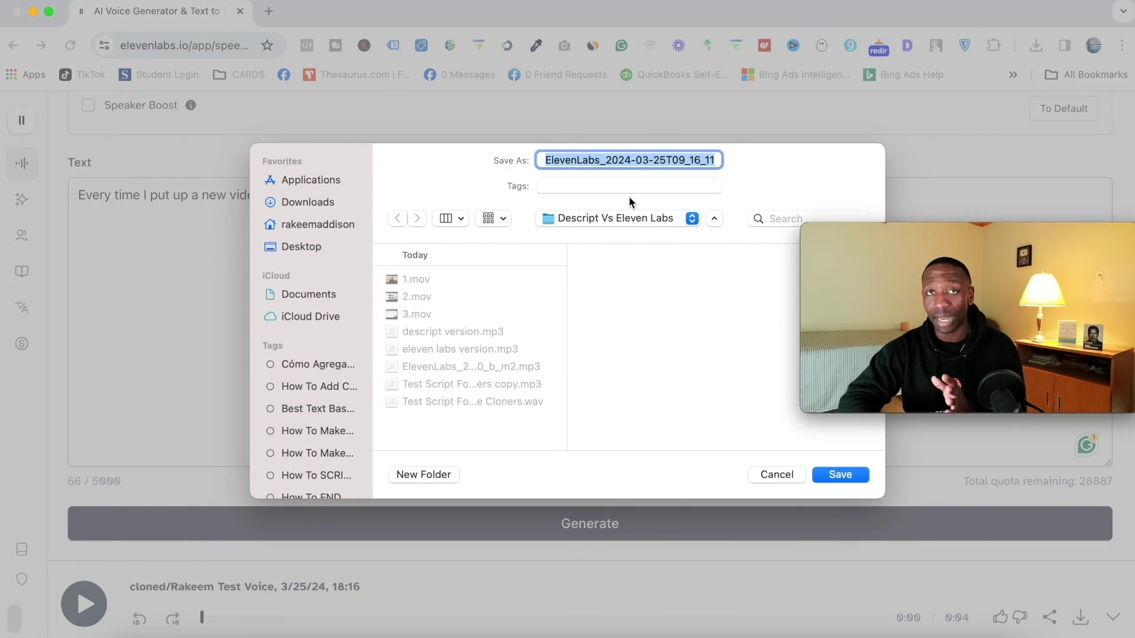
click(778, 474)
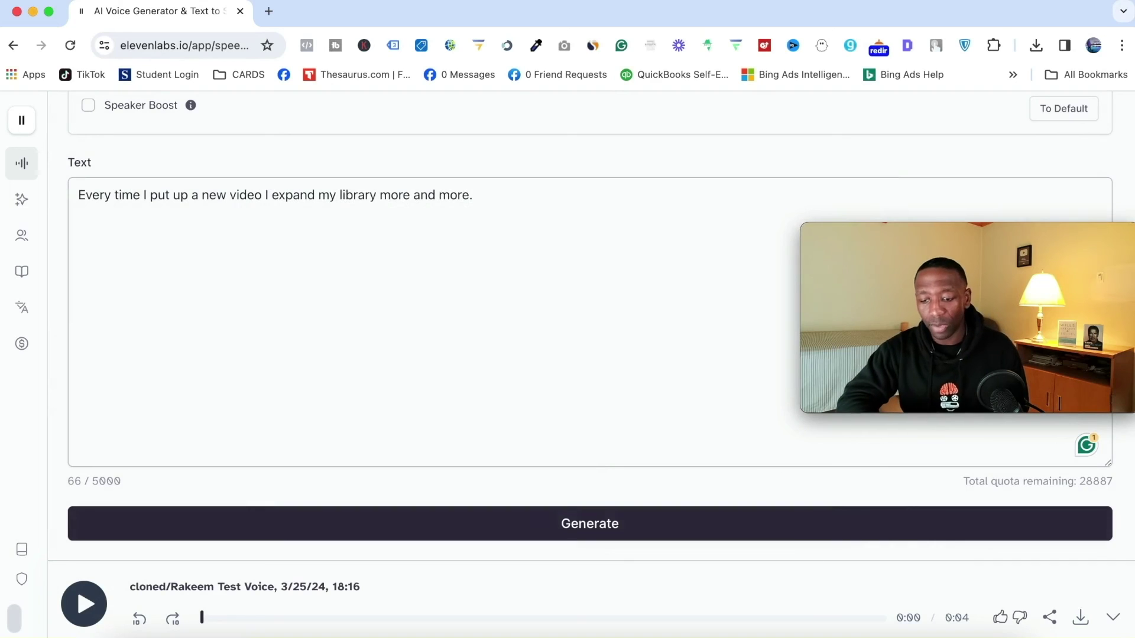
Step: Switch to the Descript project and browse the stock video backgrounds in its media library
click(805, 634)
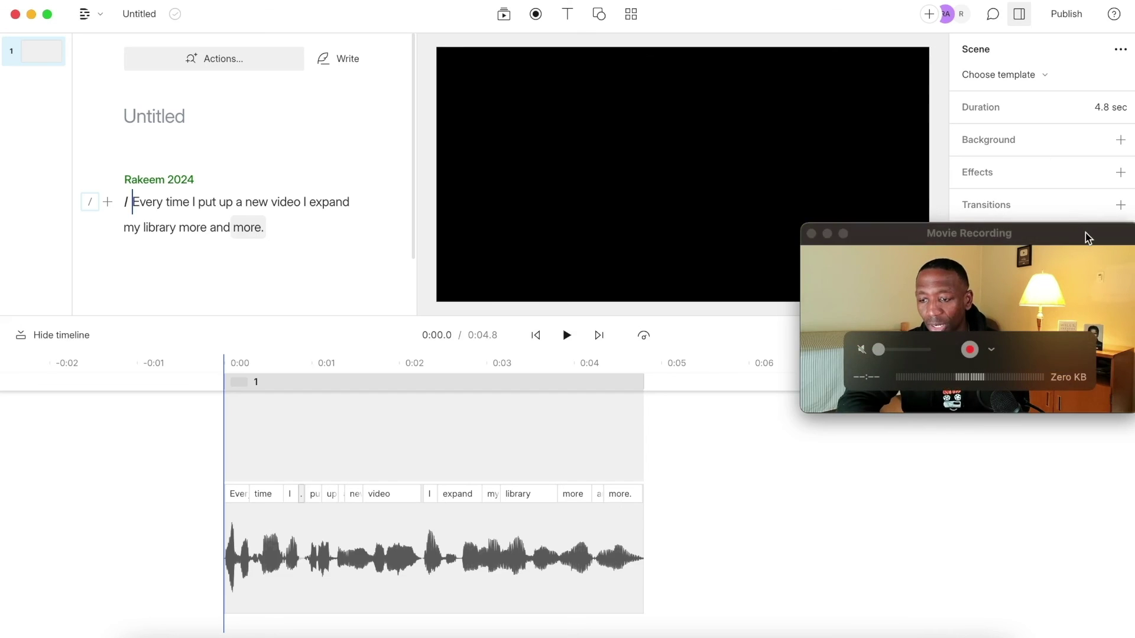
drag(1086, 233, 1092, 474)
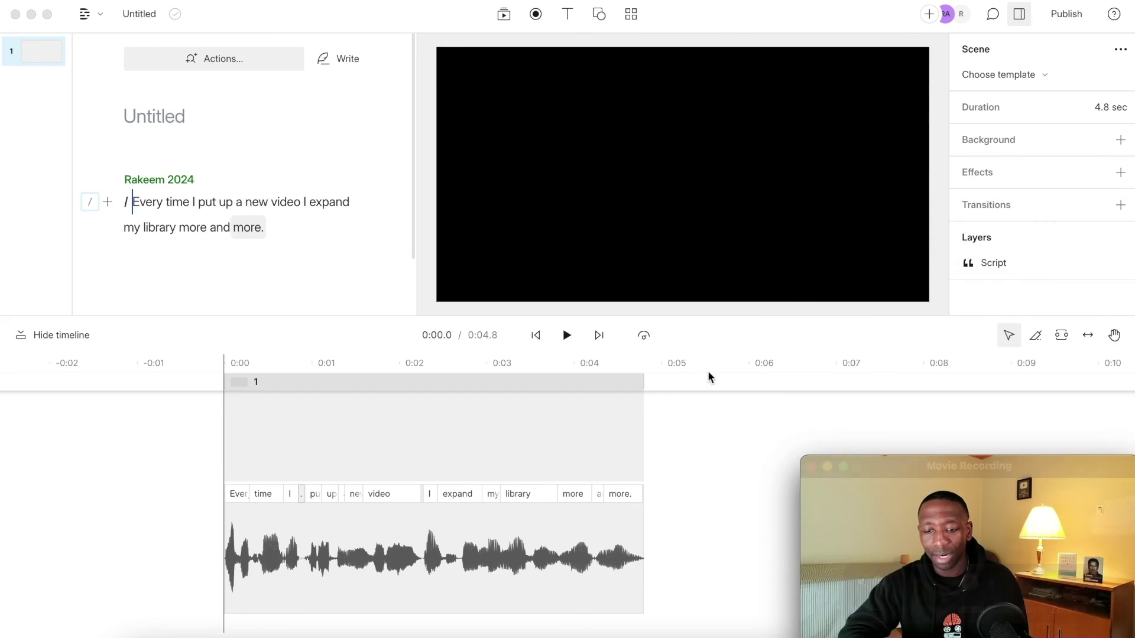
click(711, 418)
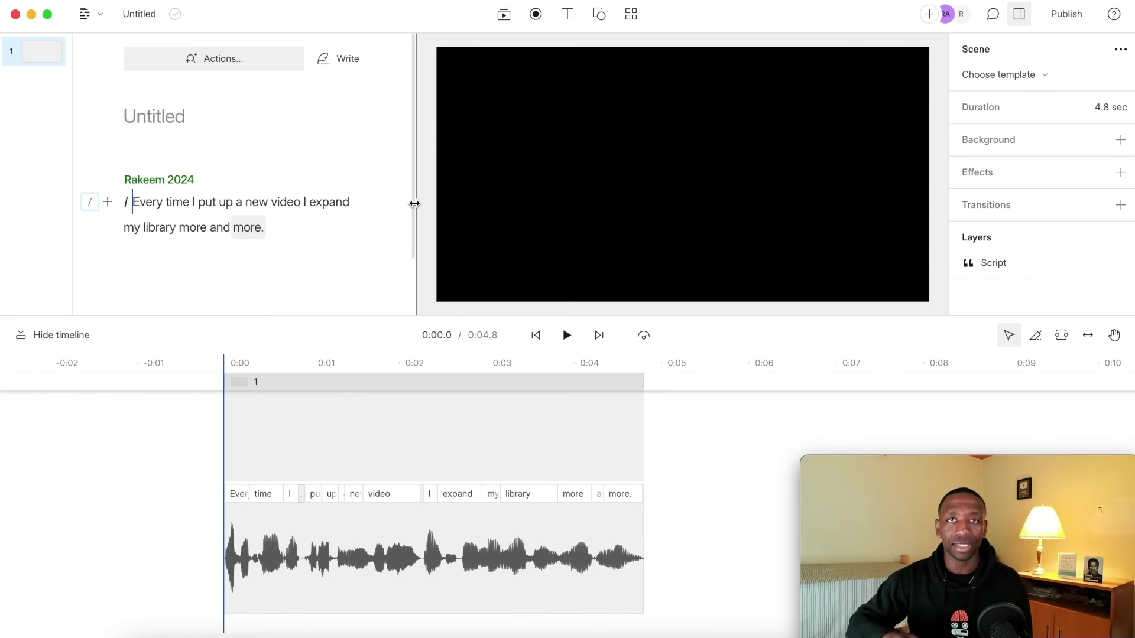
click(504, 18)
click(556, 54)
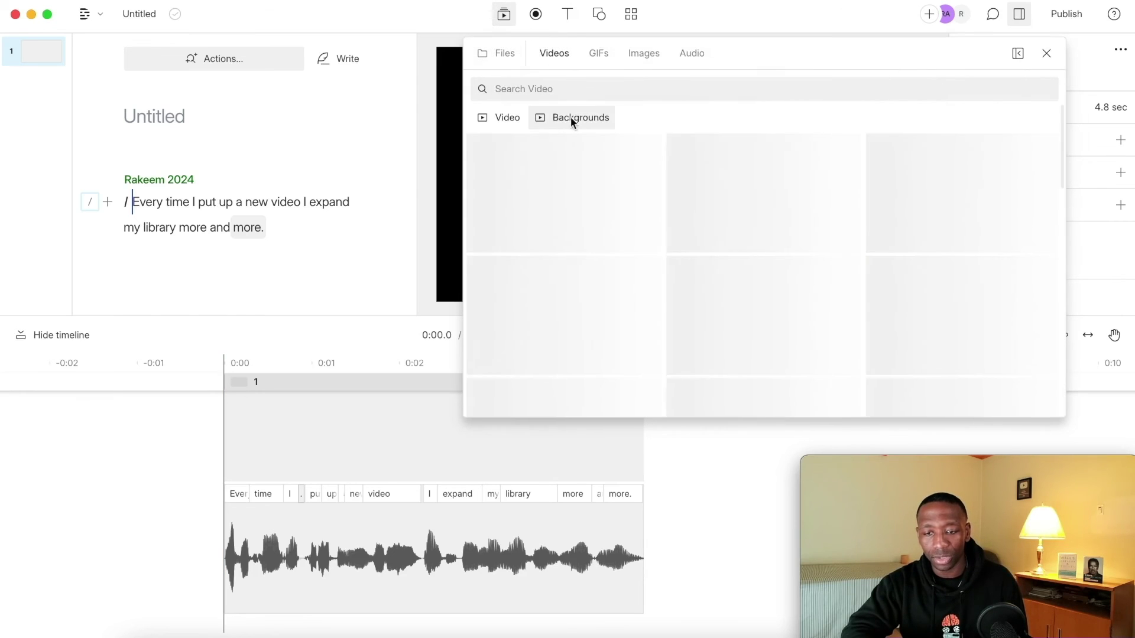
click(571, 118)
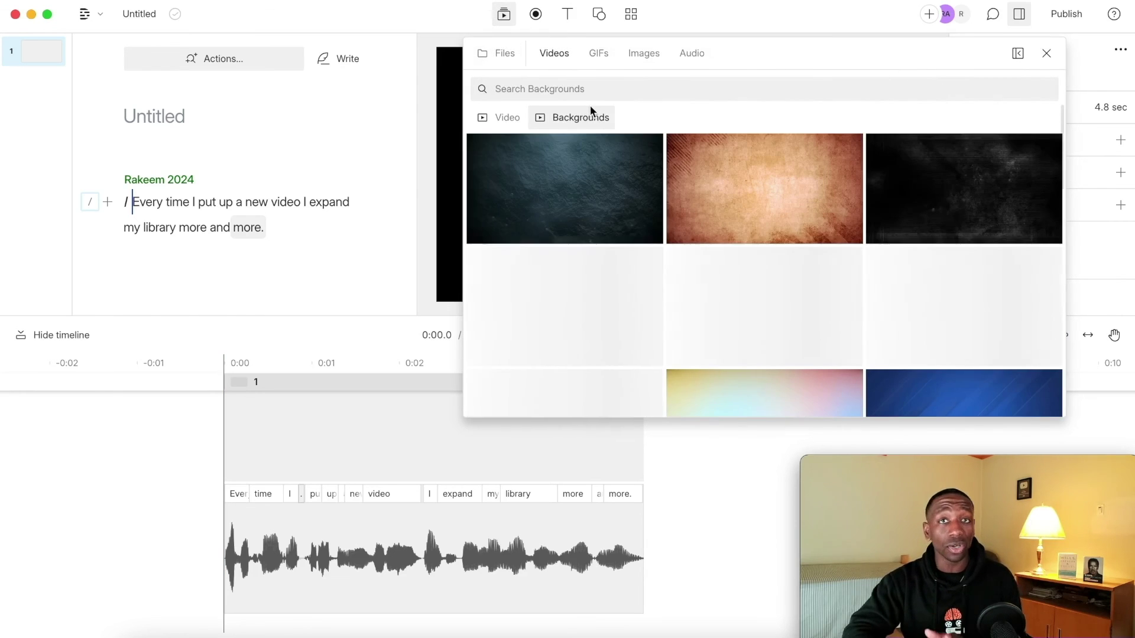
click(452, 16)
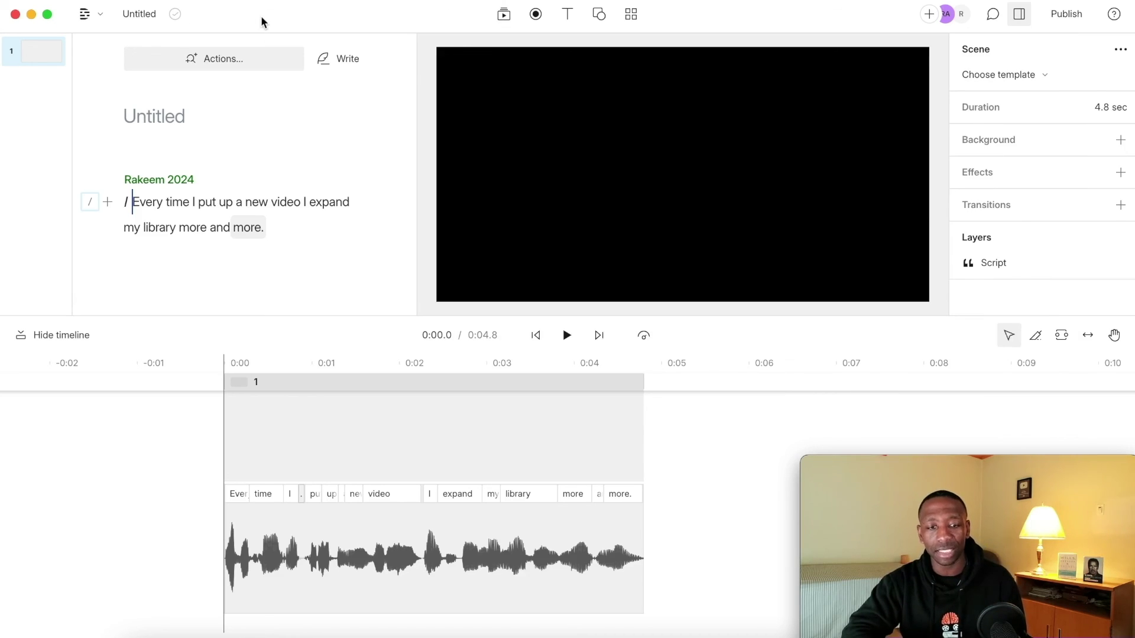
Step: Open the export settings for the current Descript composition
click(88, 14)
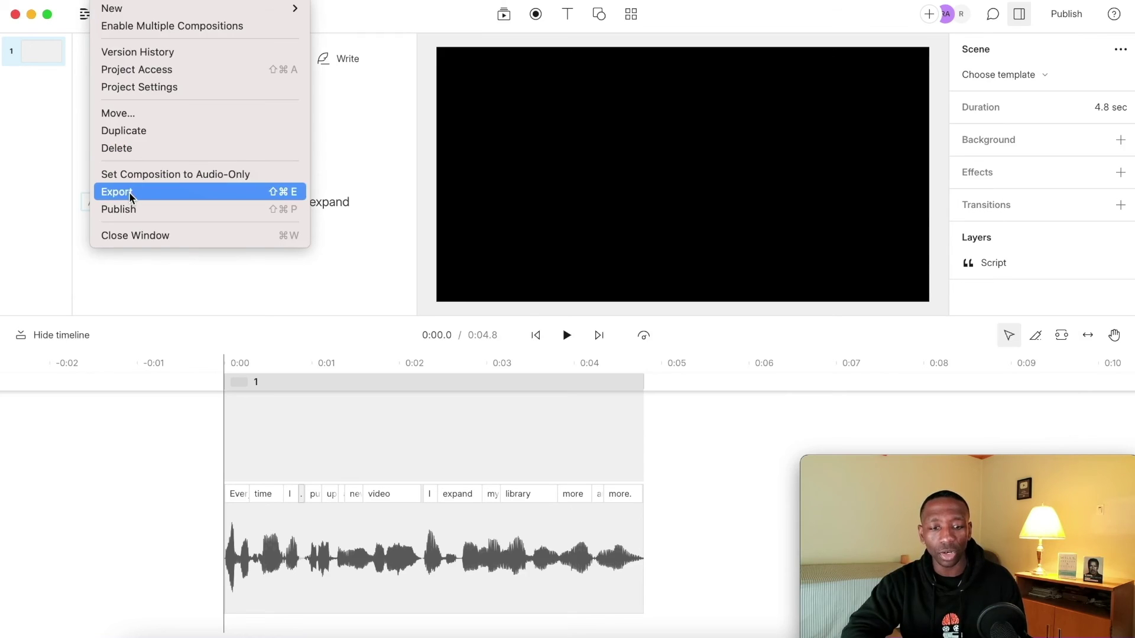
click(129, 192)
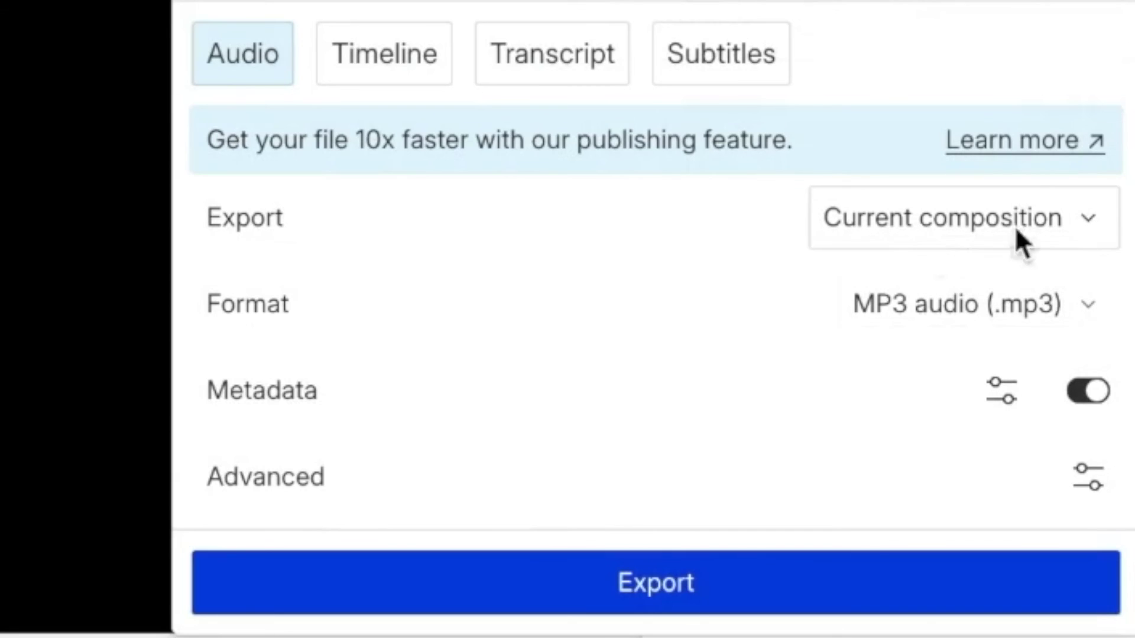